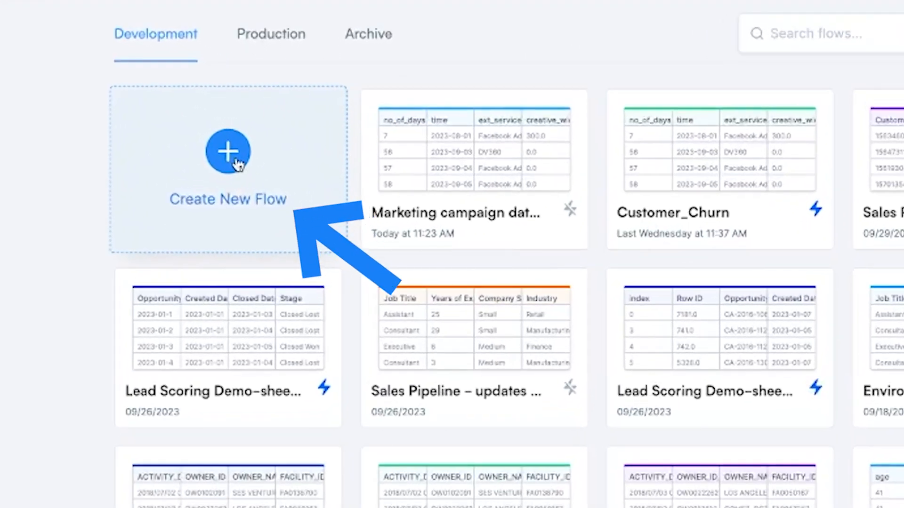
# Step: Create a new flow, and open the existing Marketing campaign dataset flow from the Development flows
pyautogui.click(238, 164)
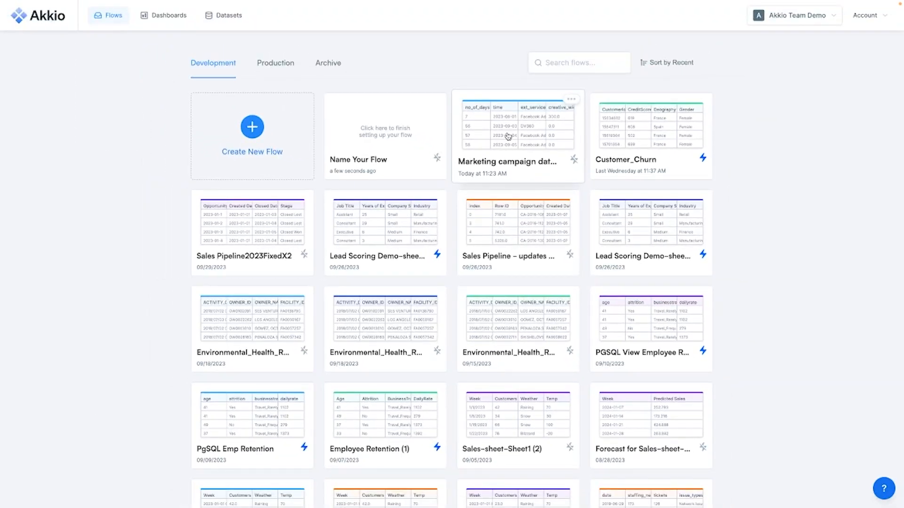
pyautogui.click(508, 136)
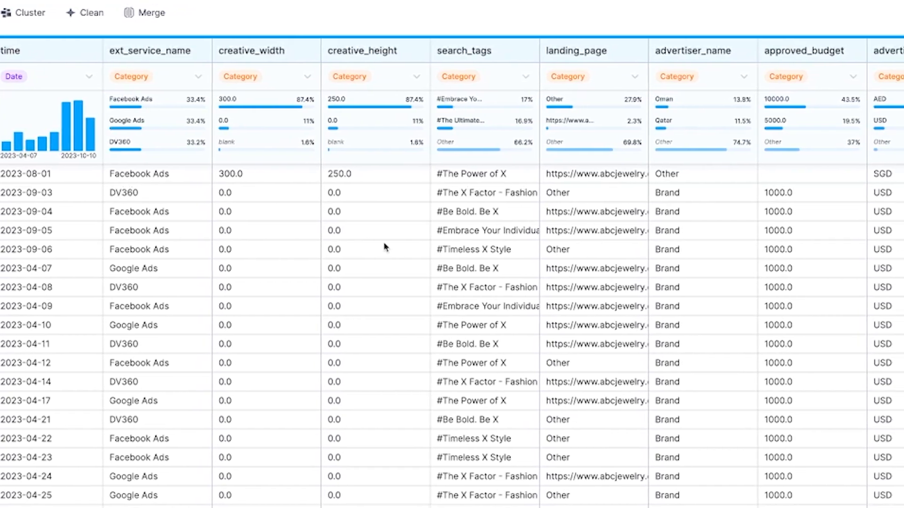
# Step: Look through the marketing dataset's columns and examine the distribution and correlations of the clicks column
pyautogui.hscroll(10, 637, 206)
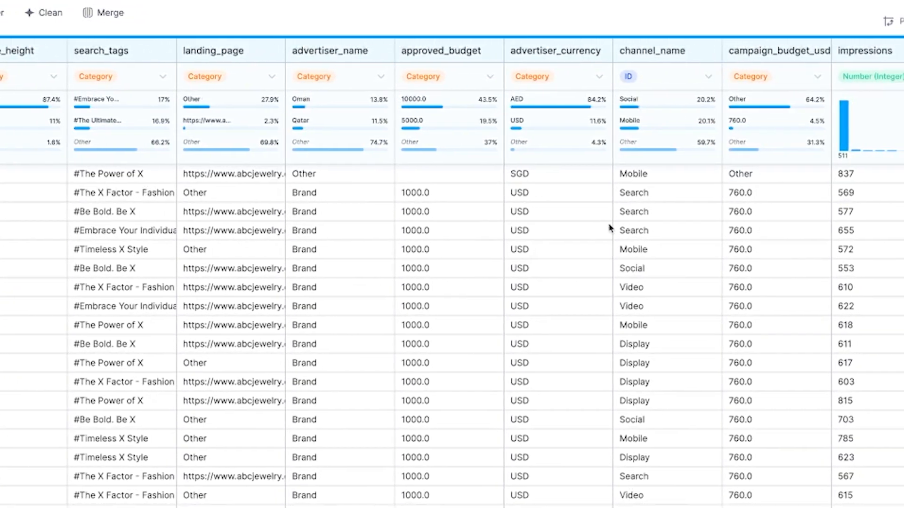
pyautogui.hscroll(4, 603, 228)
pyautogui.hscroll(3, 600, 229)
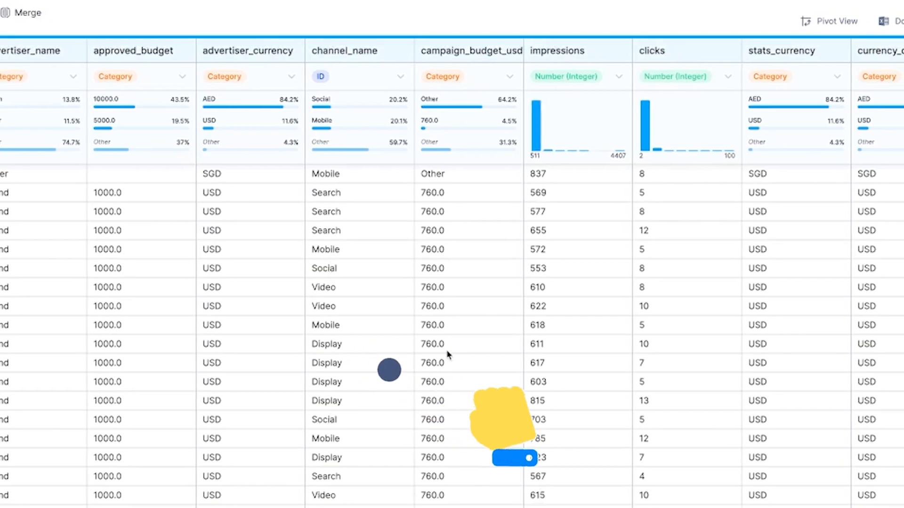
pyautogui.hscroll(3, 631, 362)
pyautogui.hscroll(5, 613, 362)
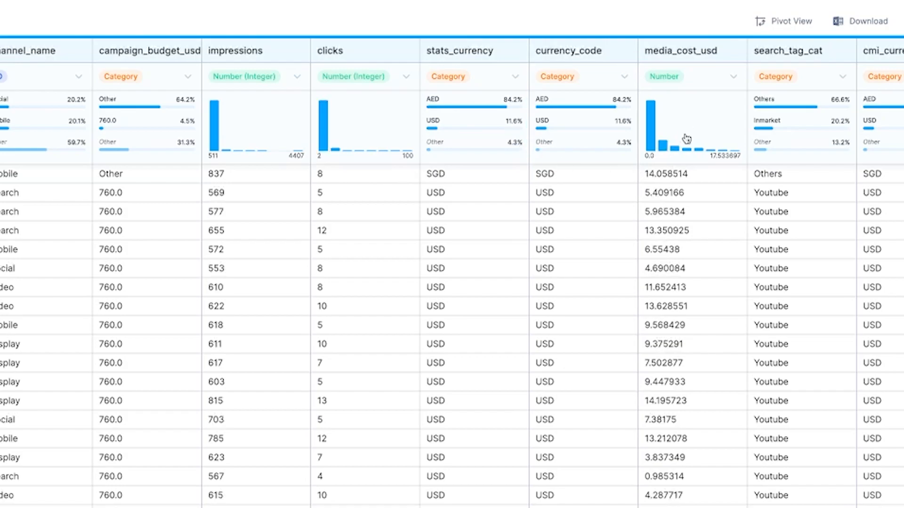
pyautogui.hscroll(3, 666, 217)
pyautogui.hscroll(3, 758, 182)
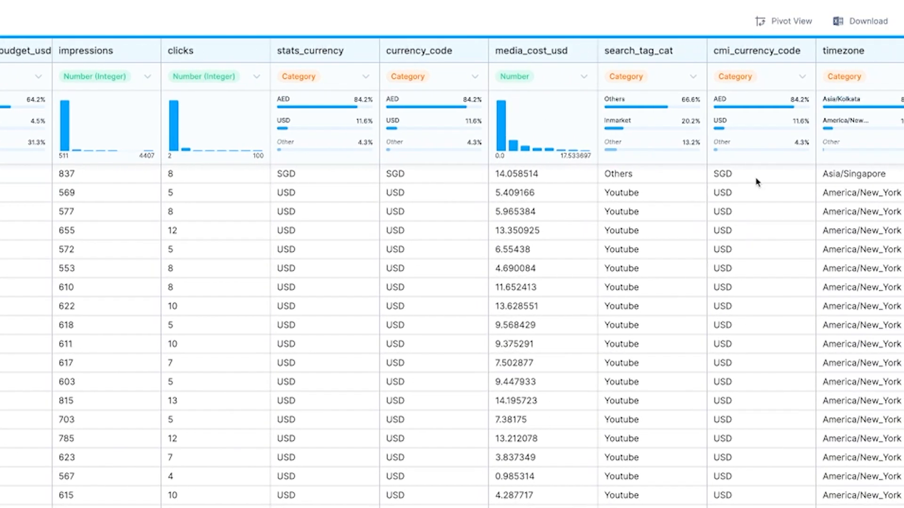
pyautogui.hscroll(10, 647, 219)
pyautogui.hscroll(-8, 648, 217)
pyautogui.hscroll(-10, 647, 216)
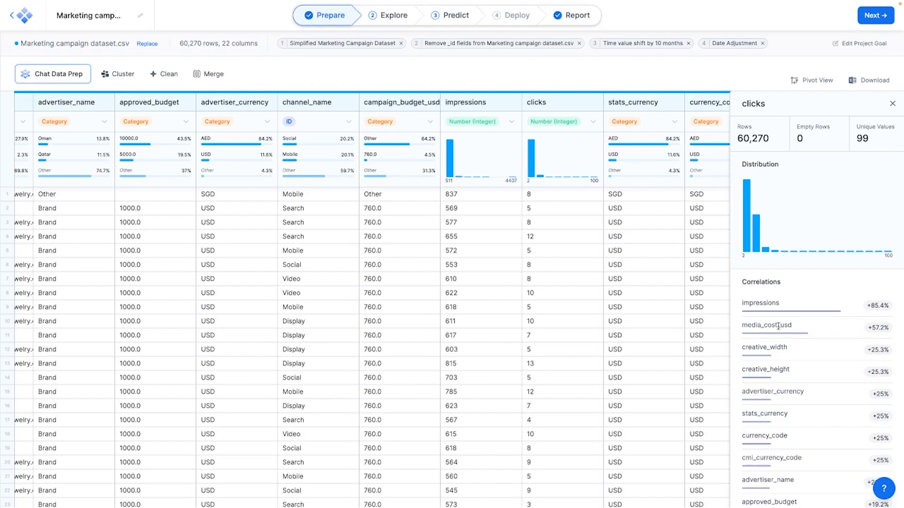
pyautogui.click(893, 105)
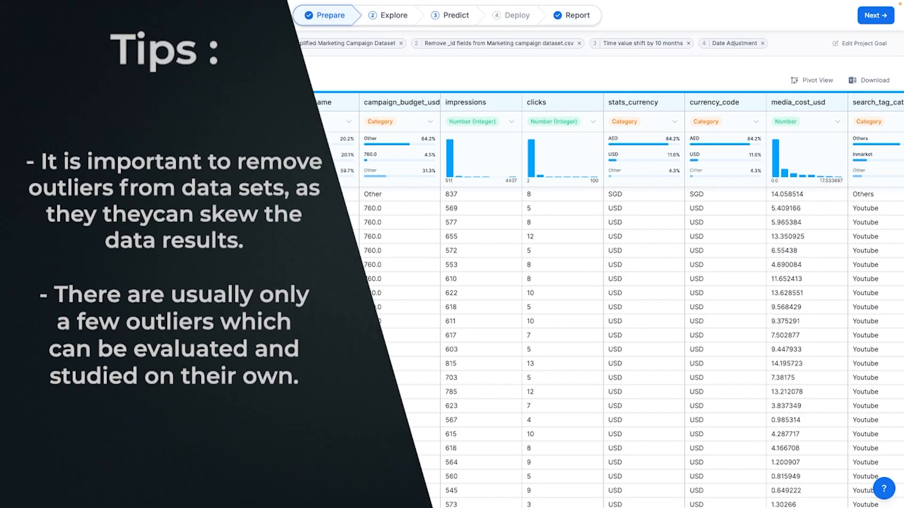
# Step: Review the Clean options for the dataset, from Standardize Date Columns through Flag Outliers and Flag Inliers, without applying them
pyautogui.click(163, 74)
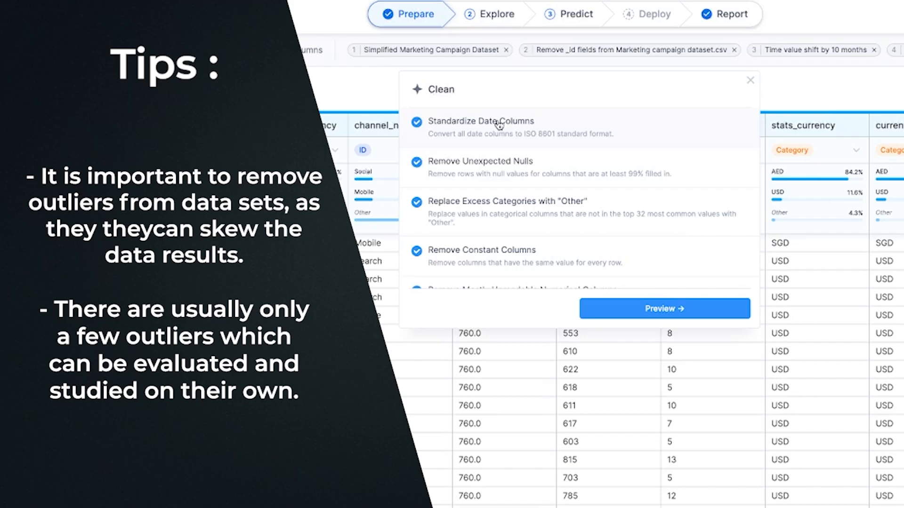
pyautogui.scroll(-1, 499, 123)
pyautogui.scroll(1, 499, 123)
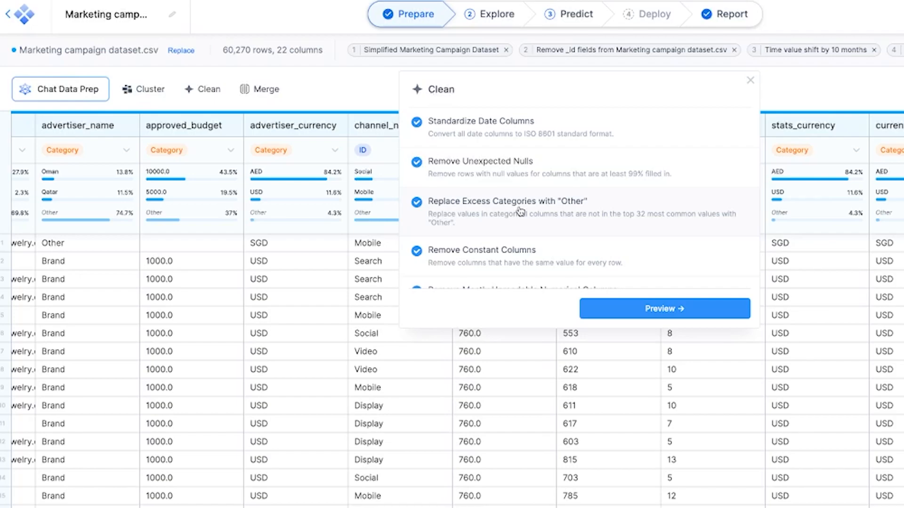
pyautogui.scroll(-3, 521, 211)
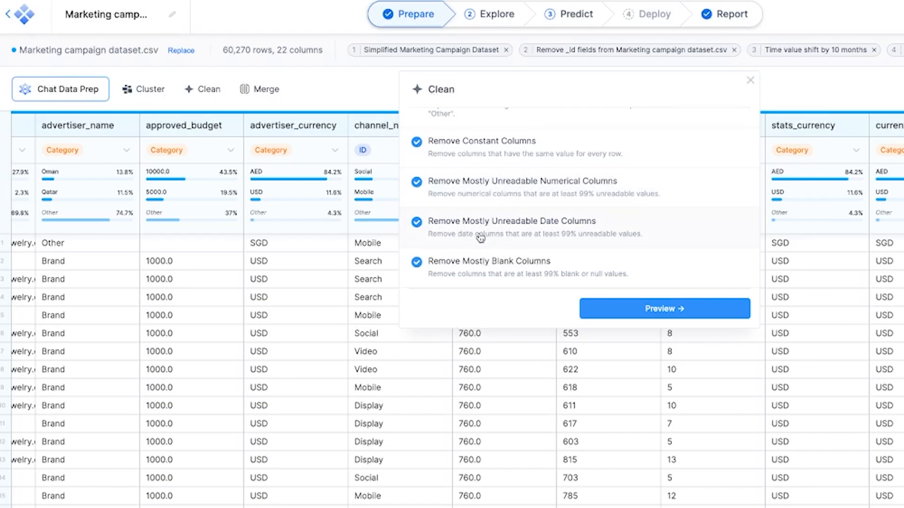
pyautogui.scroll(-1, 480, 237)
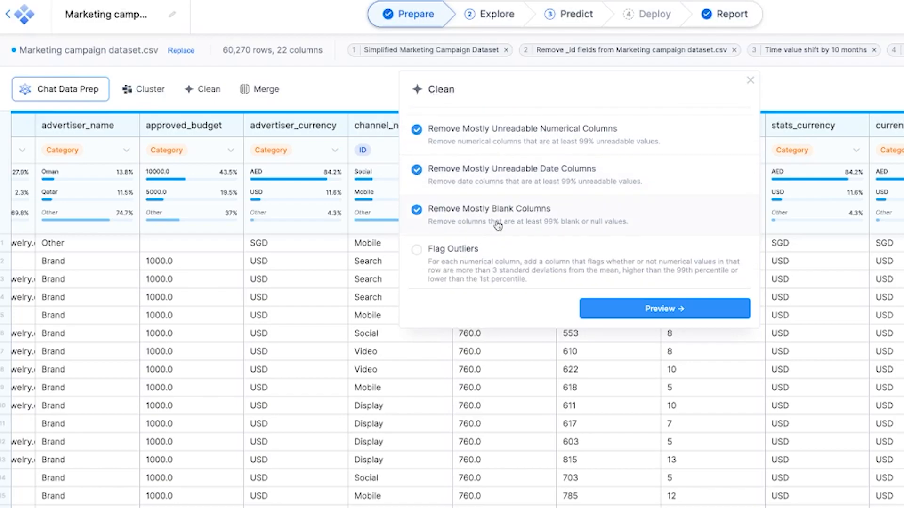
pyautogui.scroll(-1, 497, 227)
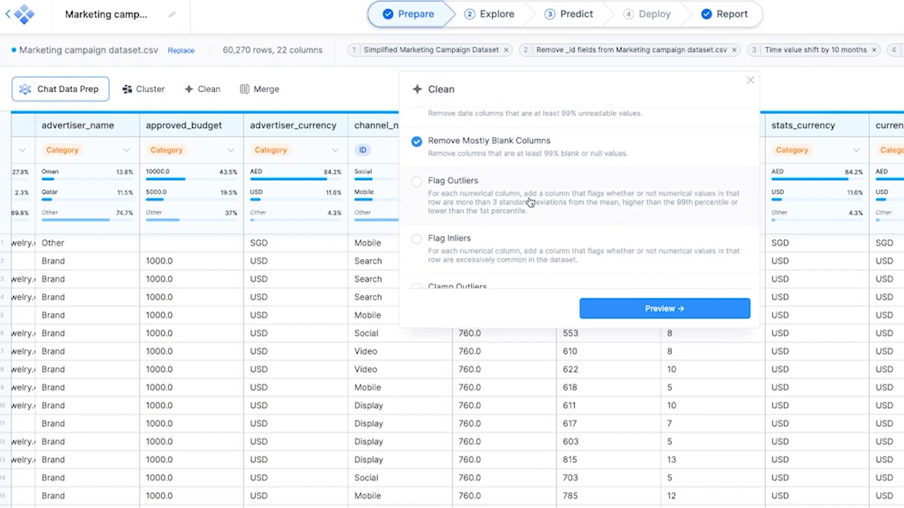
pyautogui.click(750, 81)
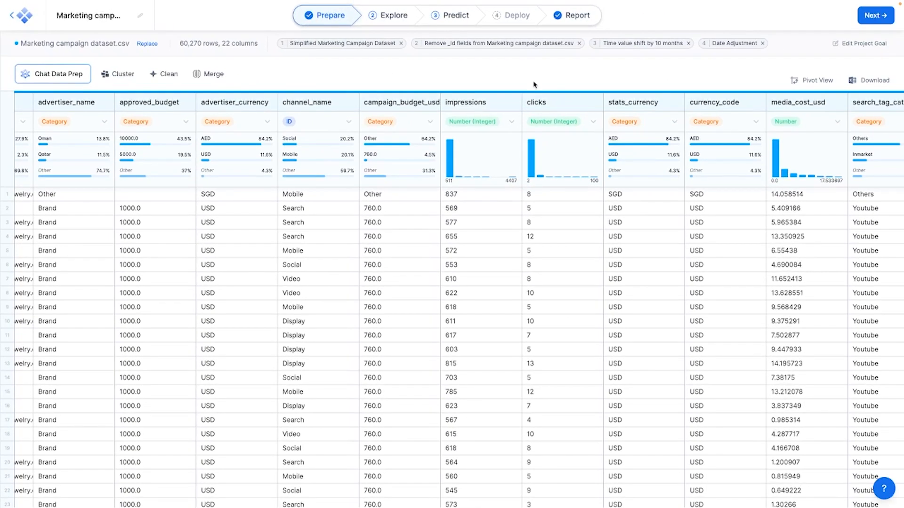
# Step: Preview the Chat Data Prep transform "only show data from the last 90 days" and discard it
pyautogui.click(52, 75)
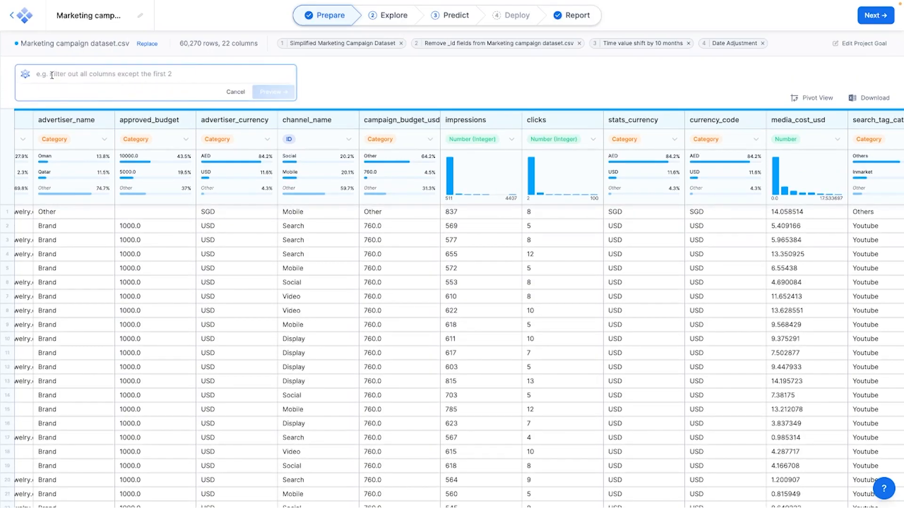
pyautogui.write('only show data f')
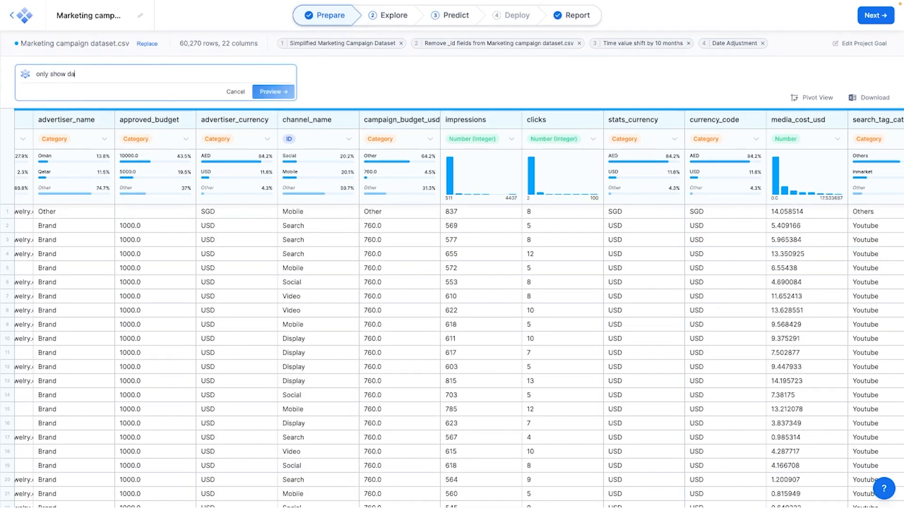
pyautogui.write('rom the last 90 days')
pyautogui.click(260, 93)
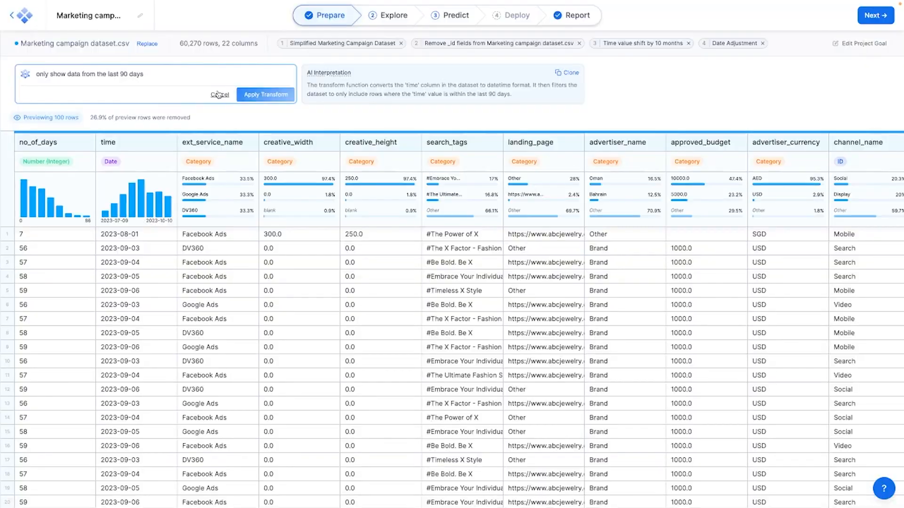
pyautogui.click(218, 94)
pyautogui.click(234, 92)
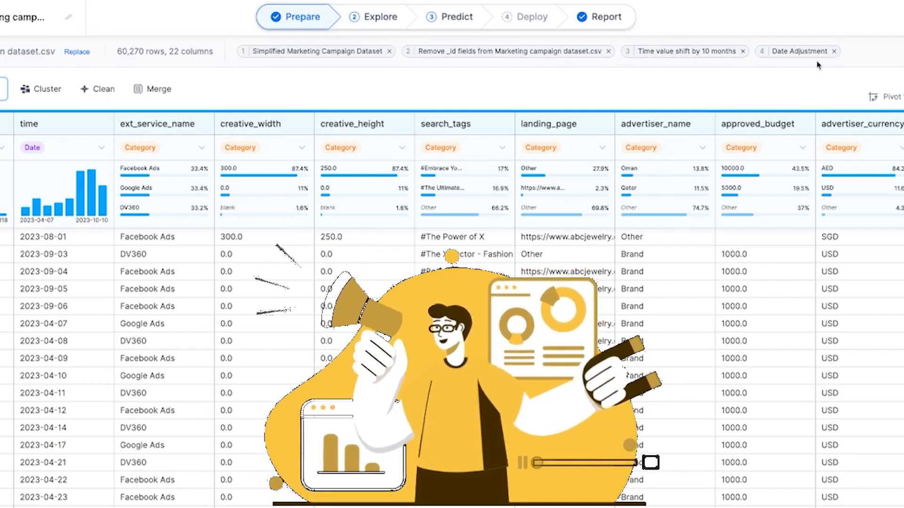
# Step: Review the dataset's applied transforms and the project goal used for the AI-generated report
pyautogui.hscroll(5, 809, 51)
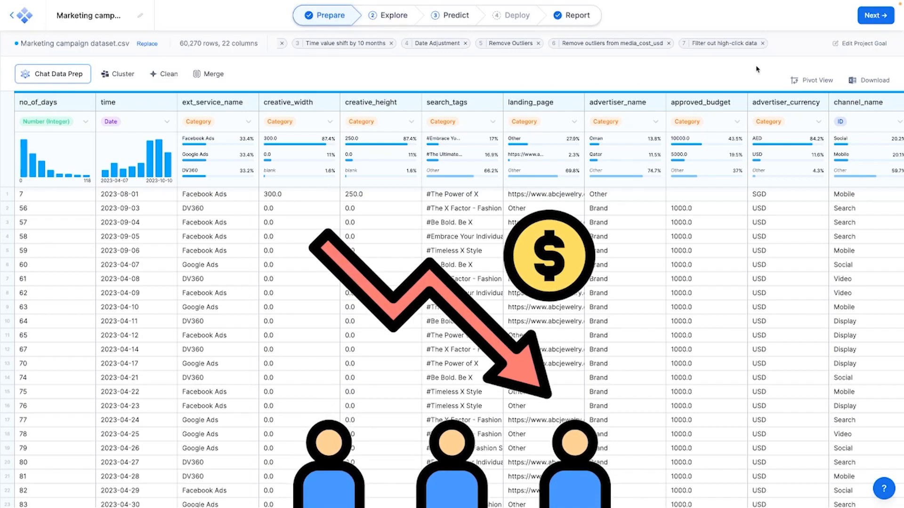
pyautogui.click(860, 44)
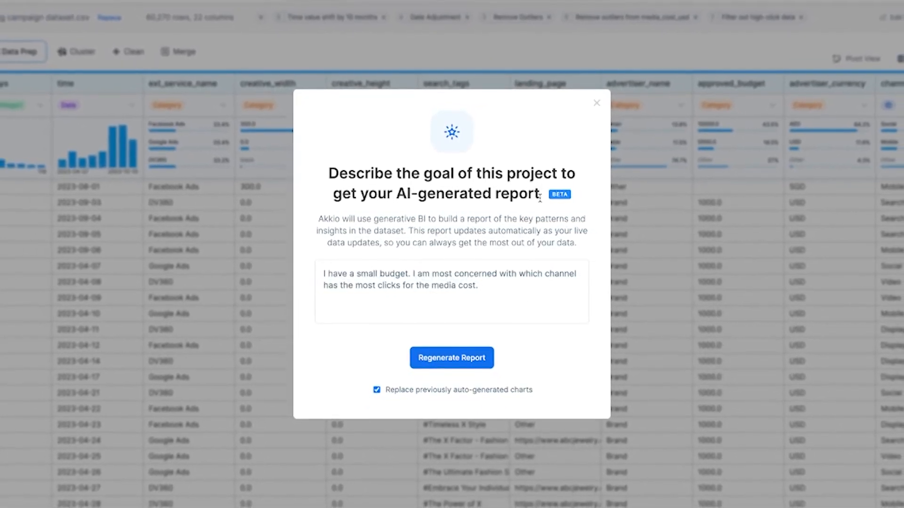
pyautogui.click(596, 103)
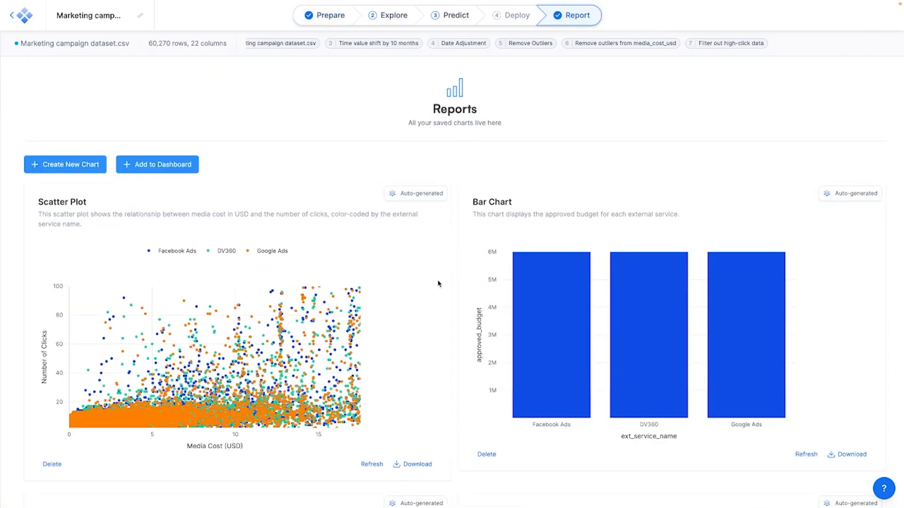
# Step: Examine the auto-generated report charts: the media cost versus clicks scatter plot, the bar charts, the clicks histogram and the media cost box plot
pyautogui.scroll(-2, 438, 283)
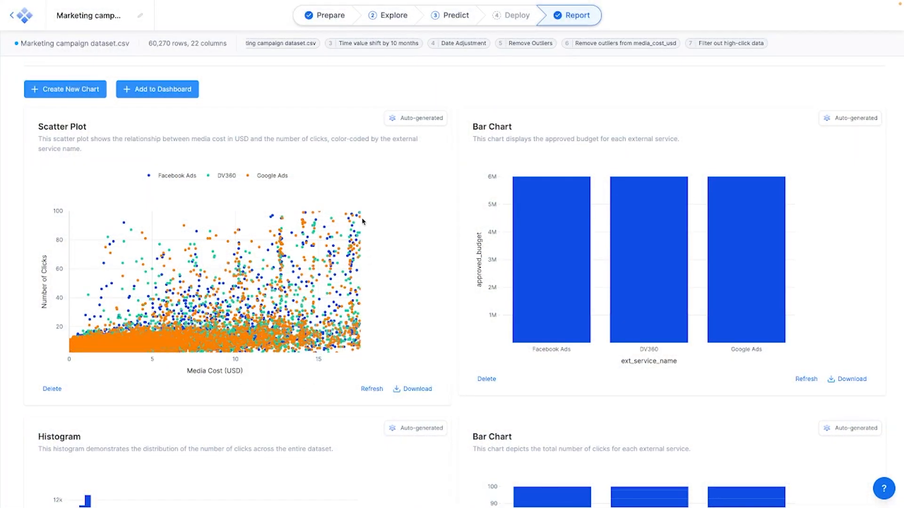
pyautogui.moveTo(358, 212)
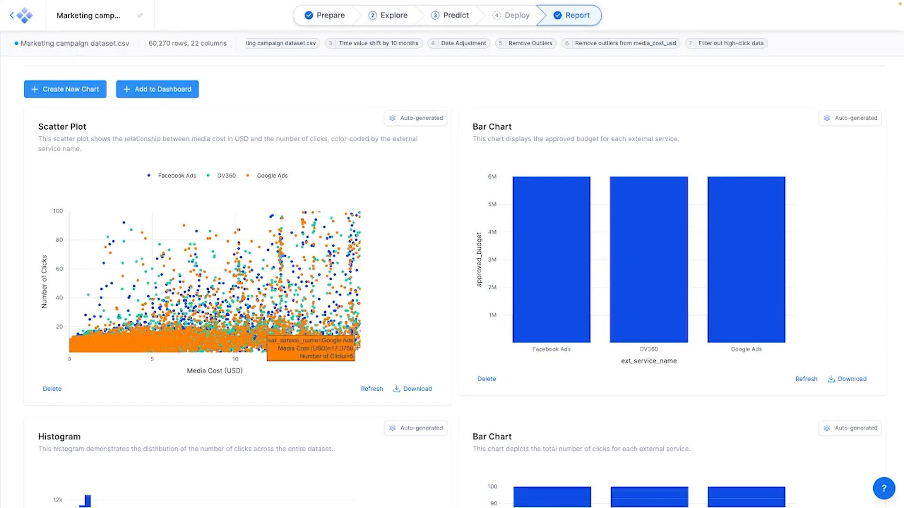
pyautogui.moveTo(357, 347)
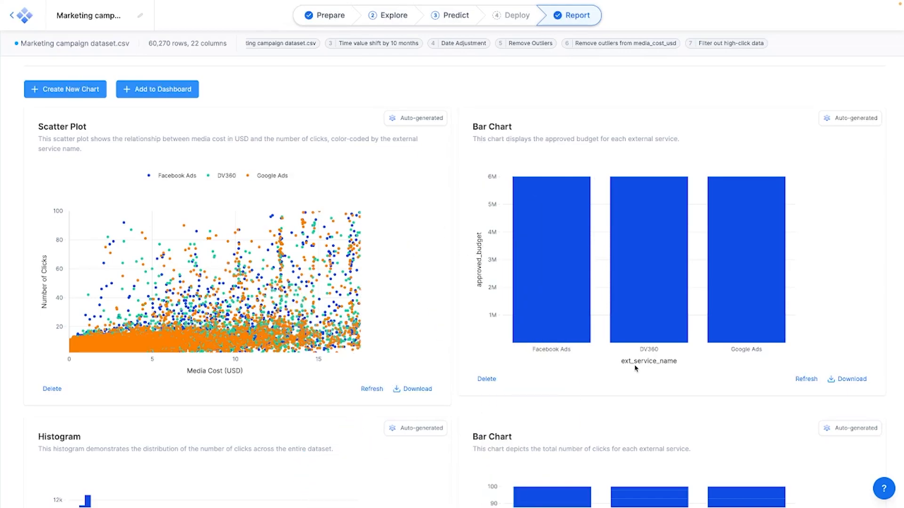
pyautogui.scroll(-5, 448, 338)
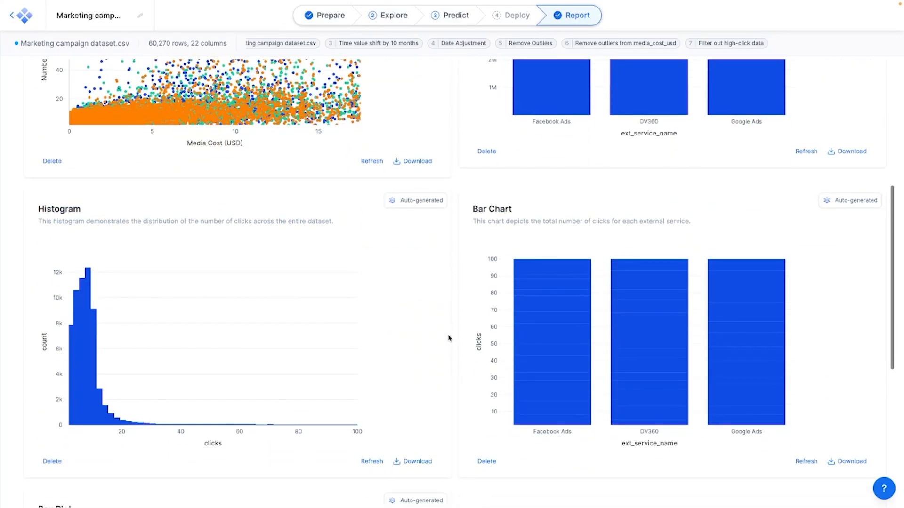
pyautogui.scroll(-1, 443, 293)
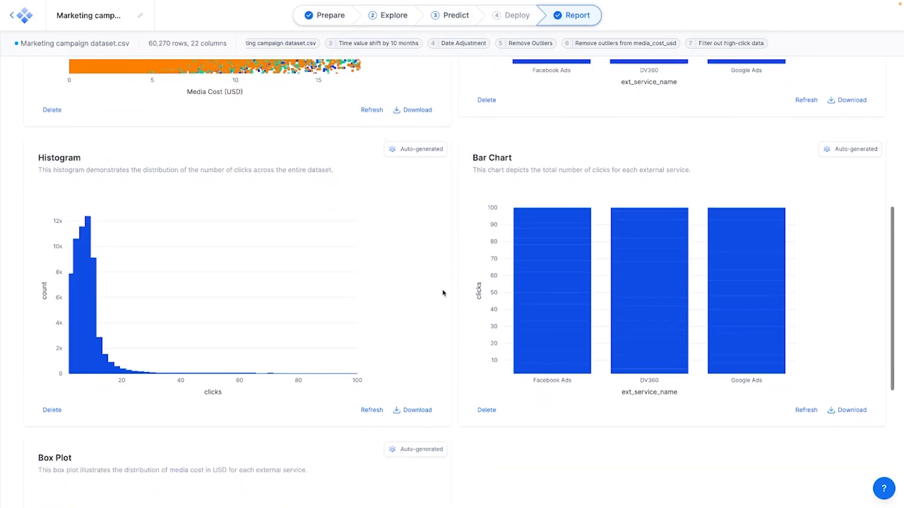
pyautogui.moveTo(583, 366)
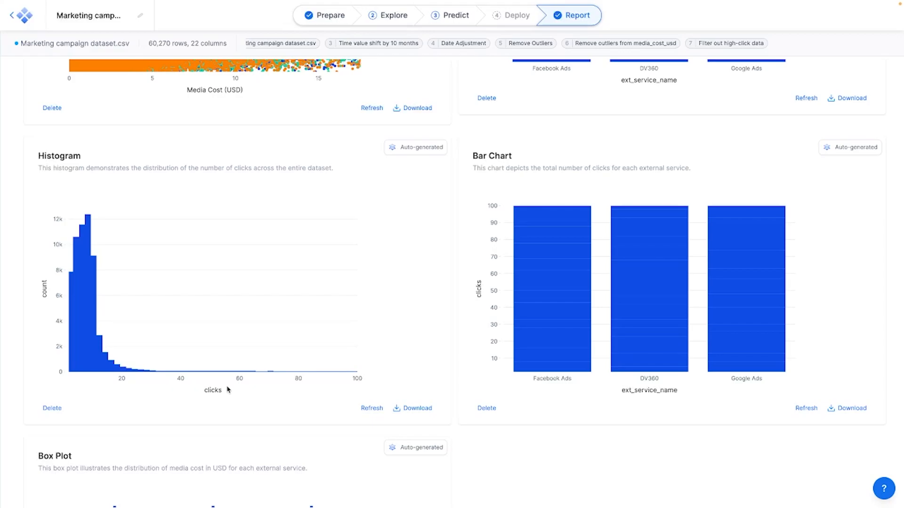
pyautogui.moveTo(86, 342)
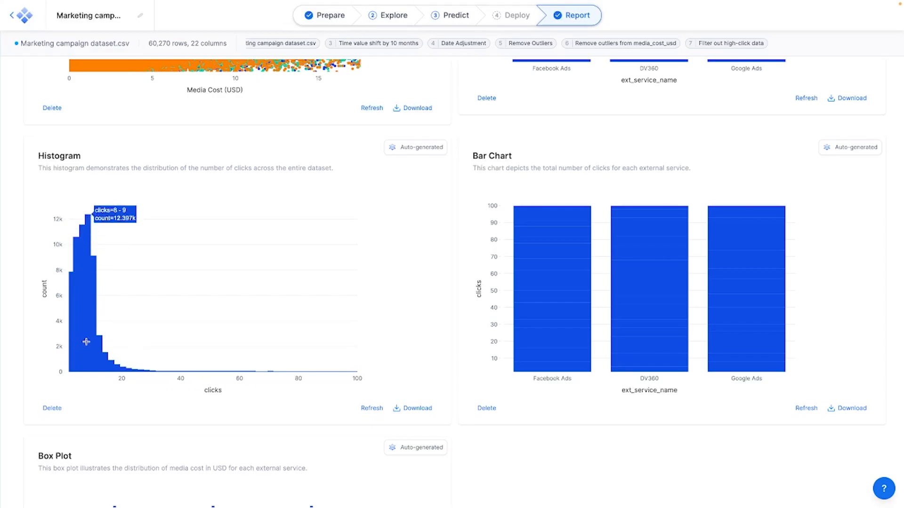
pyautogui.scroll(-5, 86, 342)
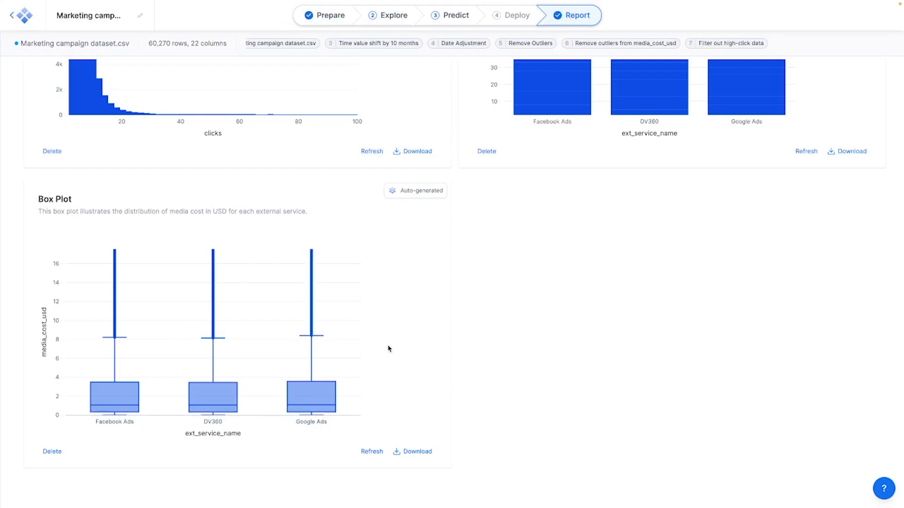
pyautogui.scroll(9, 389, 347)
pyautogui.scroll(1, 388, 348)
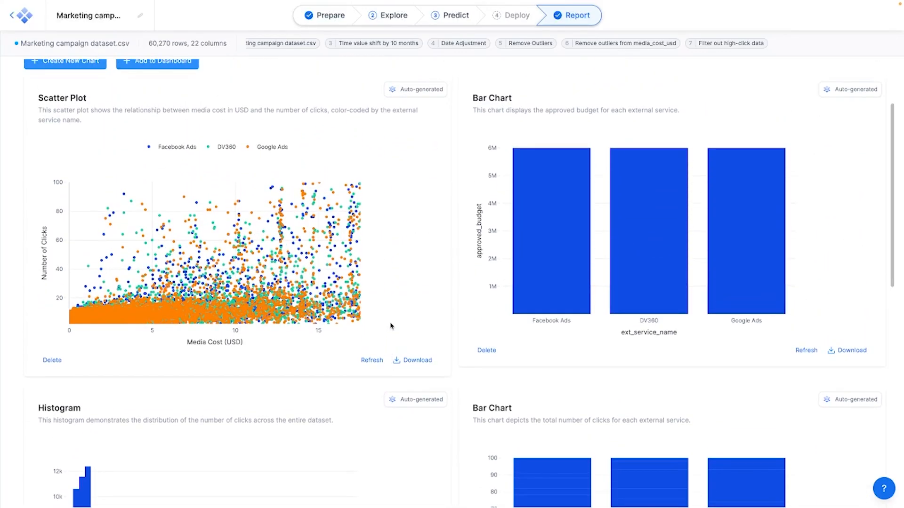
pyautogui.moveTo(350, 225)
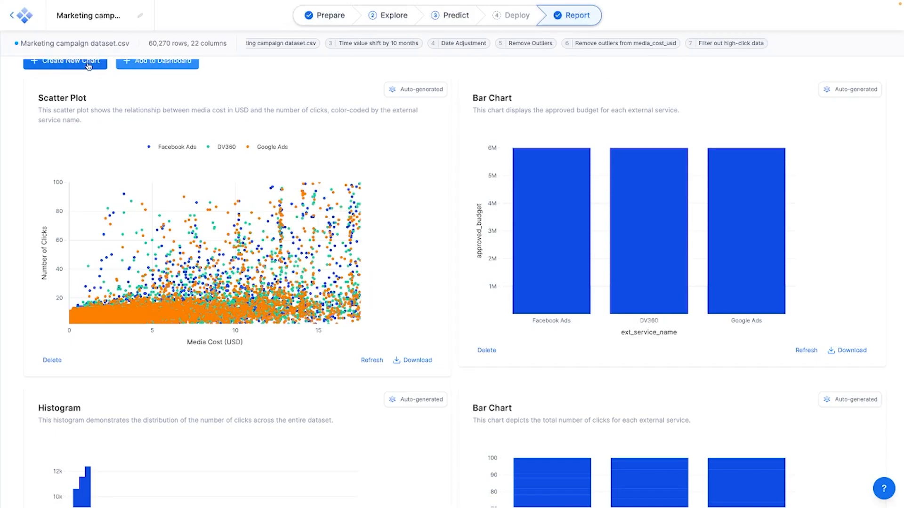
pyautogui.moveTo(358, 315)
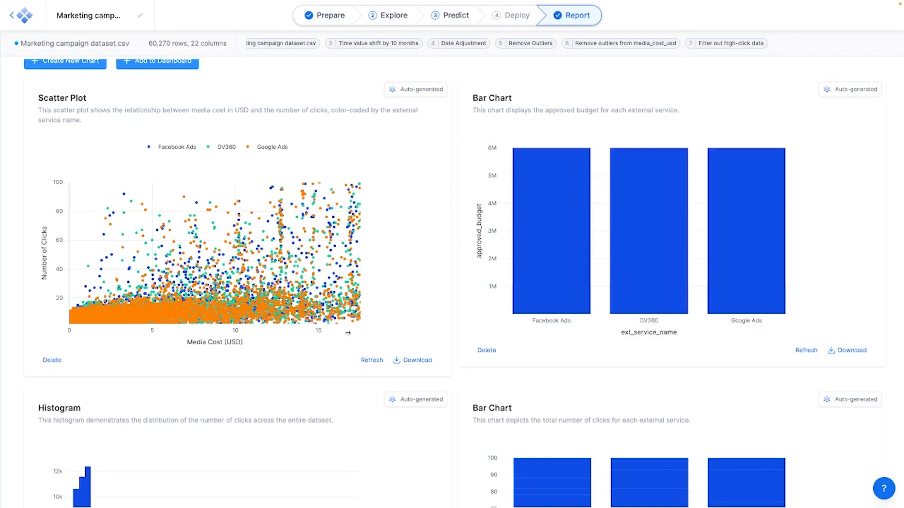
# Step: View the Chat Explore page for the marketing dataset and return to the report's charts
pyautogui.click(382, 14)
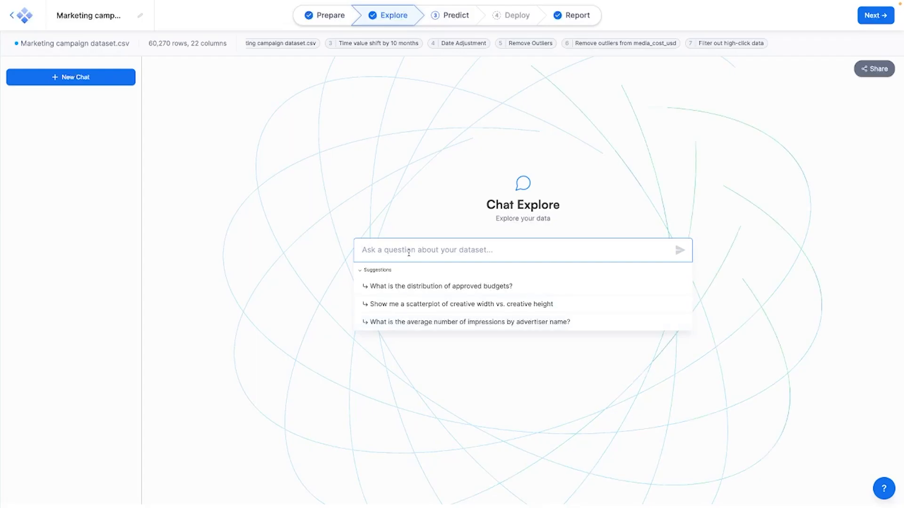
pyautogui.click(573, 21)
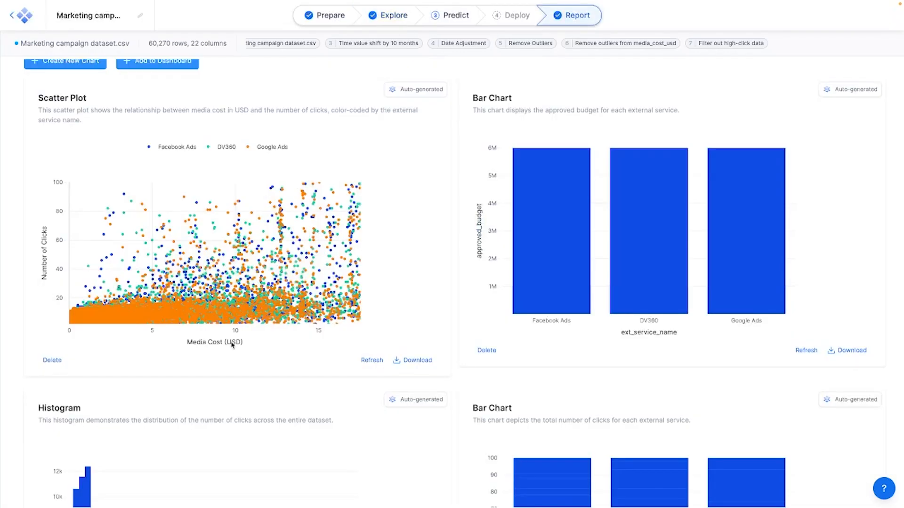
pyautogui.moveTo(344, 1)
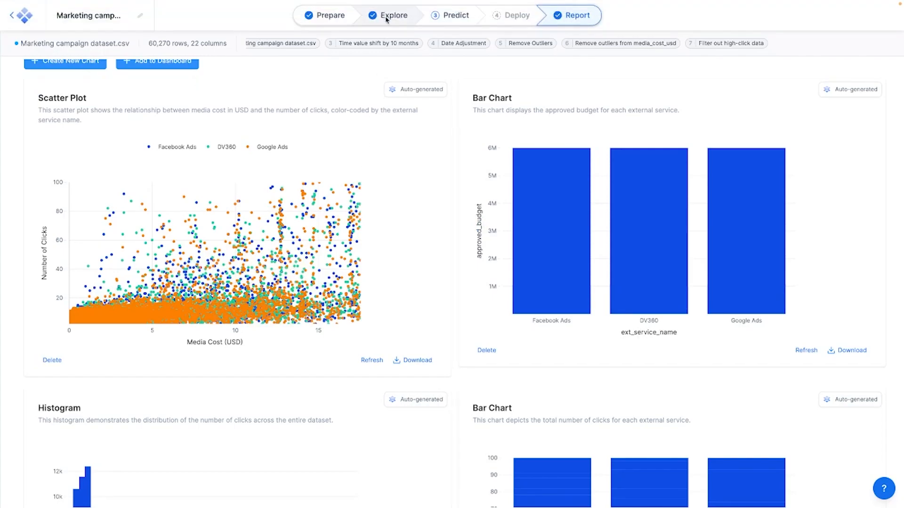
# Step: Ask Chat Explore to "Create a chart showing the media_cost_usd versus number of clicks" and view the resulting chart
pyautogui.click(387, 17)
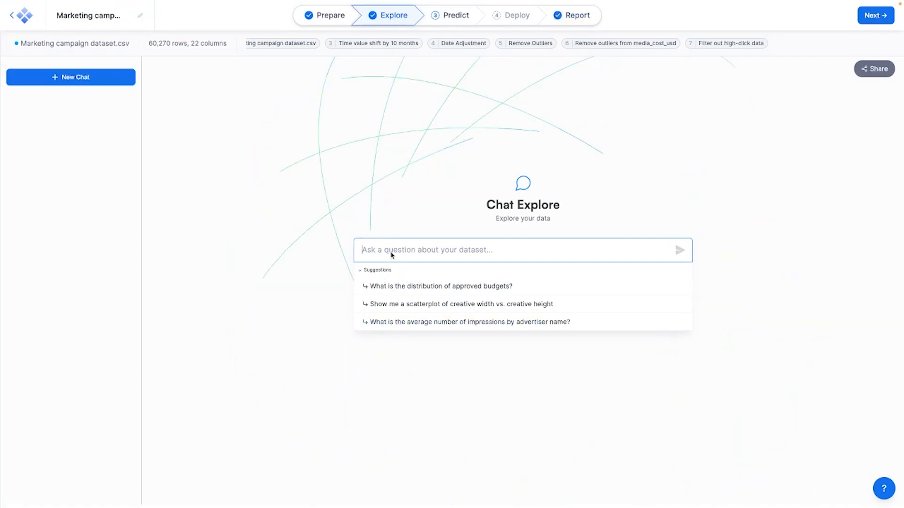
pyautogui.write('Create a chart')
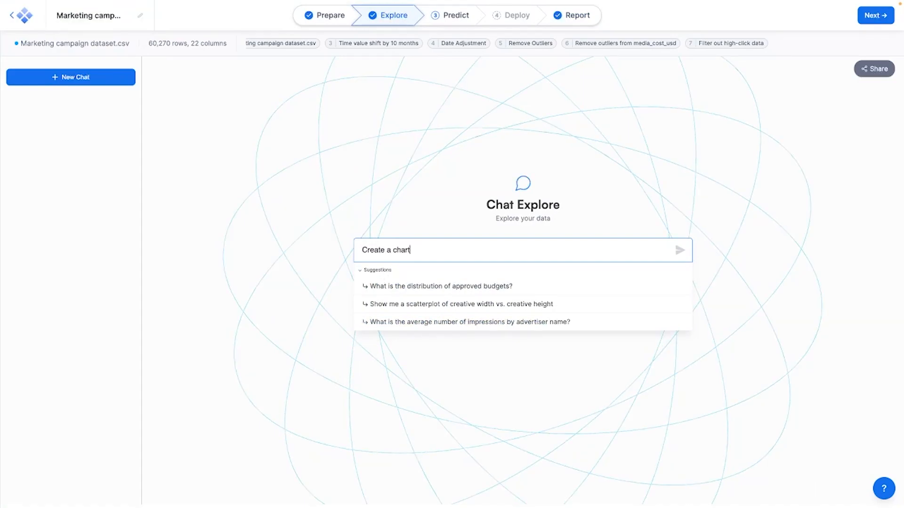
pyautogui.write(' showing the media')
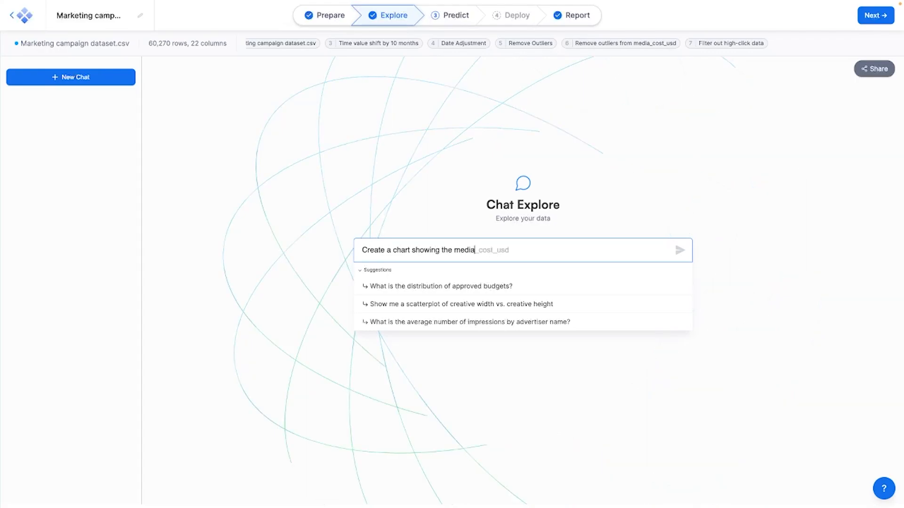
pyautogui.press('Tab')
pyautogui.write('ver')
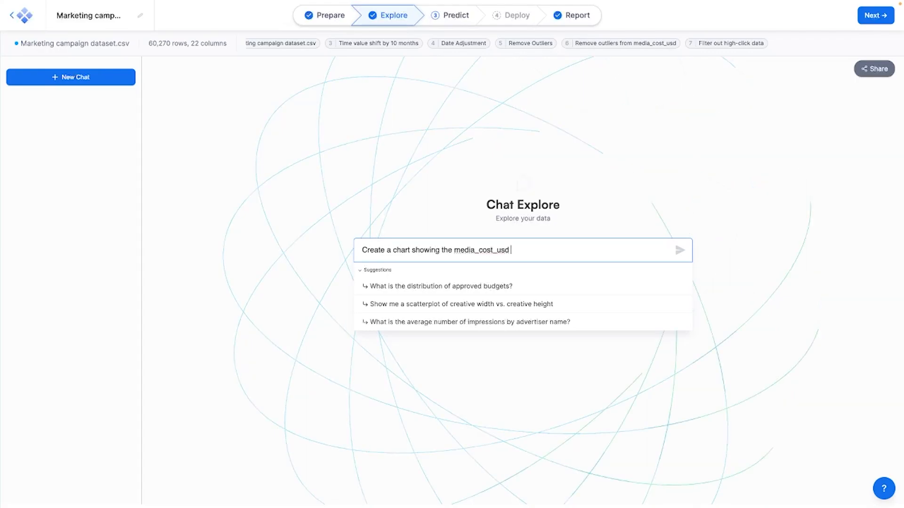
pyautogui.write('sus number of clicks')
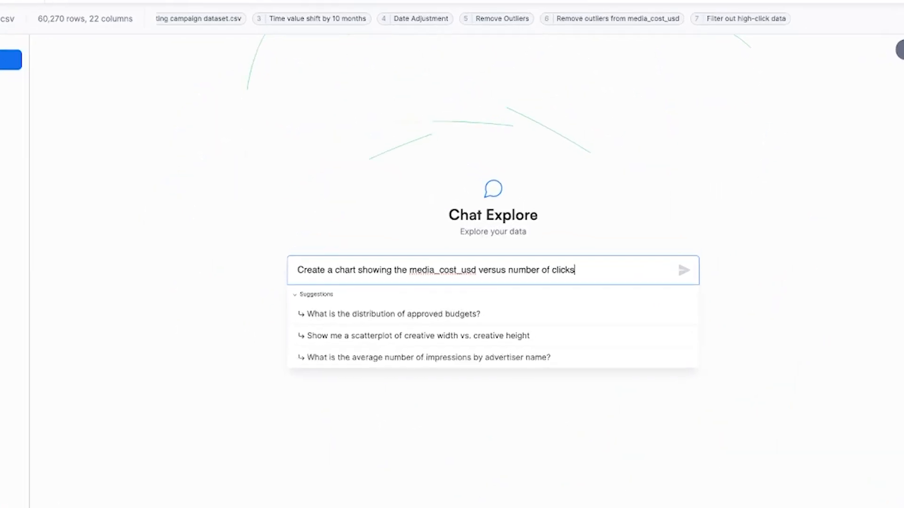
pyautogui.press('Return')
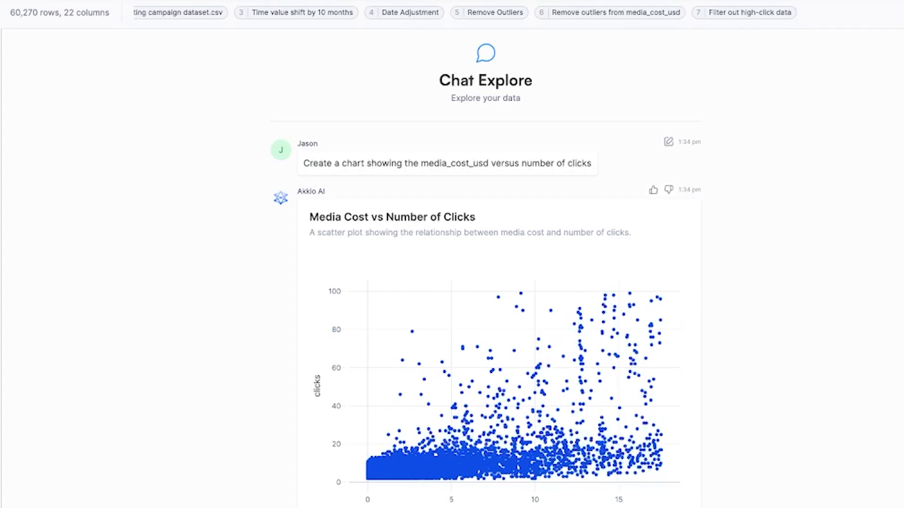
pyautogui.scroll(-2, 174, 373)
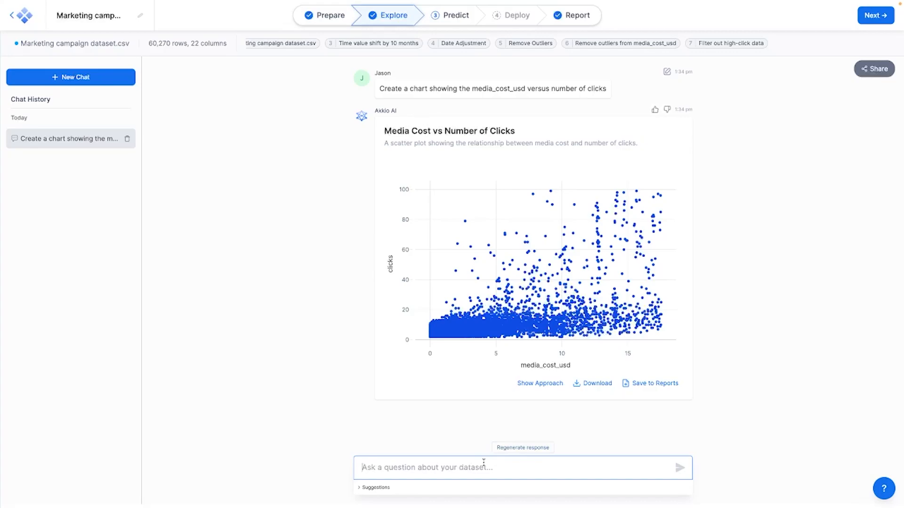
# Step: Send the chat request "Show me only media_cost_usd above 20 with a clicks of below 20"
pyautogui.write('Show')
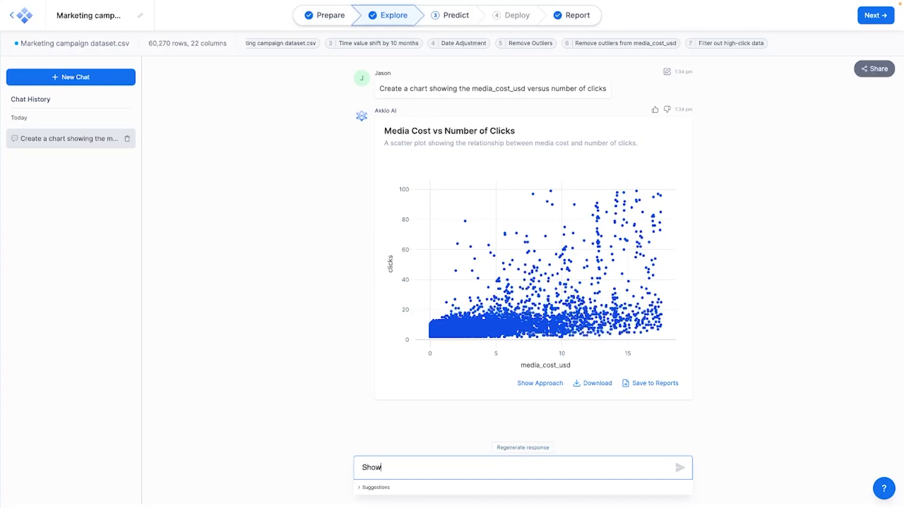
pyautogui.write(' me only media_cost_usd above 20 with a ')
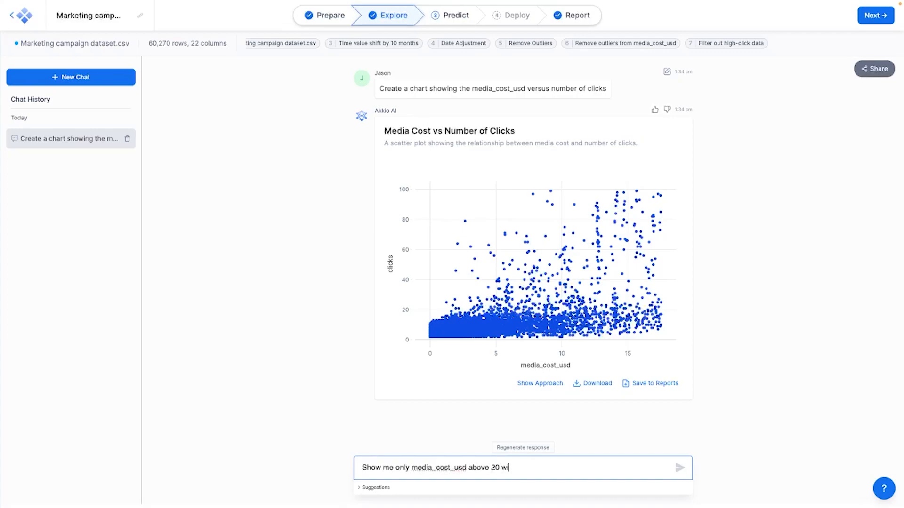
pyautogui.write('clicks of below 20')
pyautogui.press('Return')
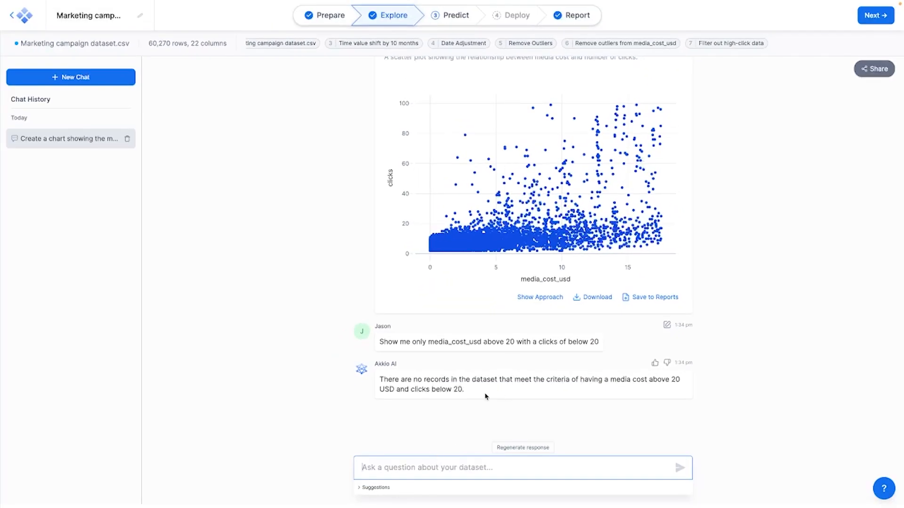
# Step: Edit the last request to media_cost_usd above 15, resubmit it and look through the columns of the filtered table
pyautogui.click(666, 324)
pyautogui.click(498, 467)
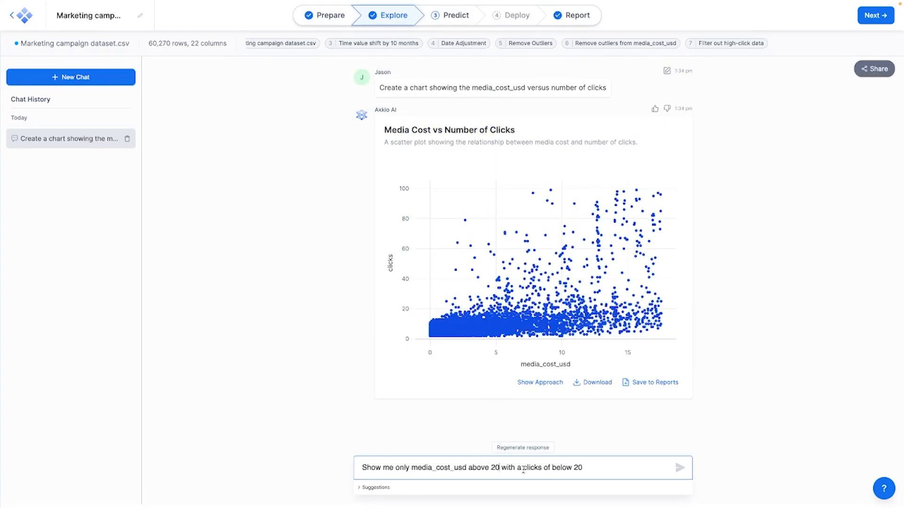
pyautogui.press('BackSpace')
pyautogui.press('BackSpace')
pyautogui.write('15')
pyautogui.press('Return')
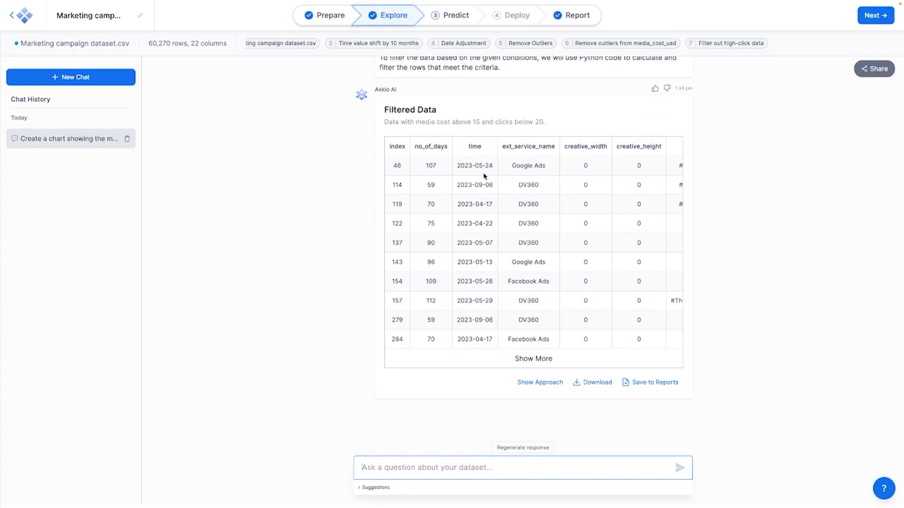
pyautogui.hscroll(5, 526, 245)
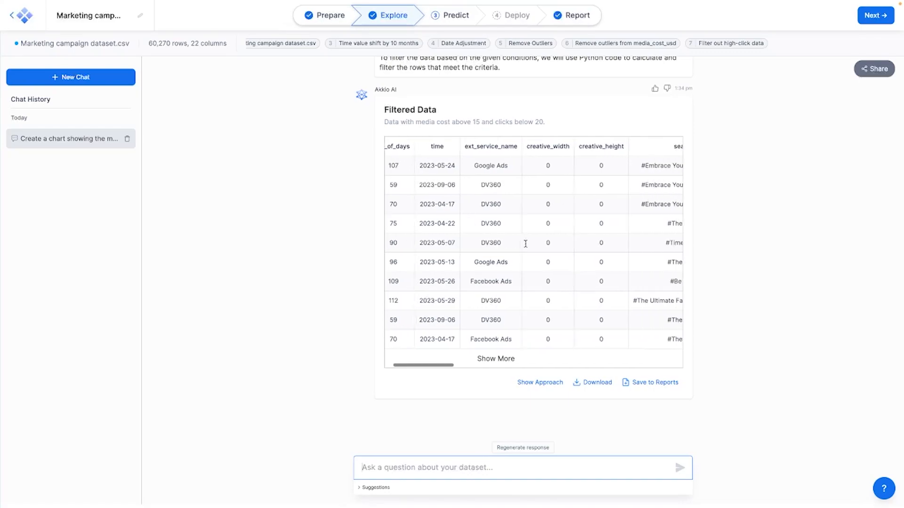
pyautogui.hscroll(5, 526, 245)
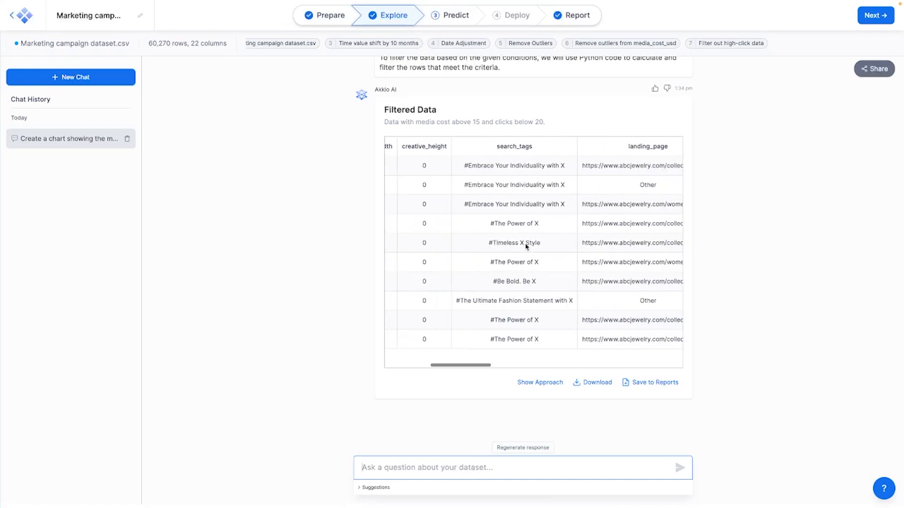
pyautogui.hscroll(-10, 523, 247)
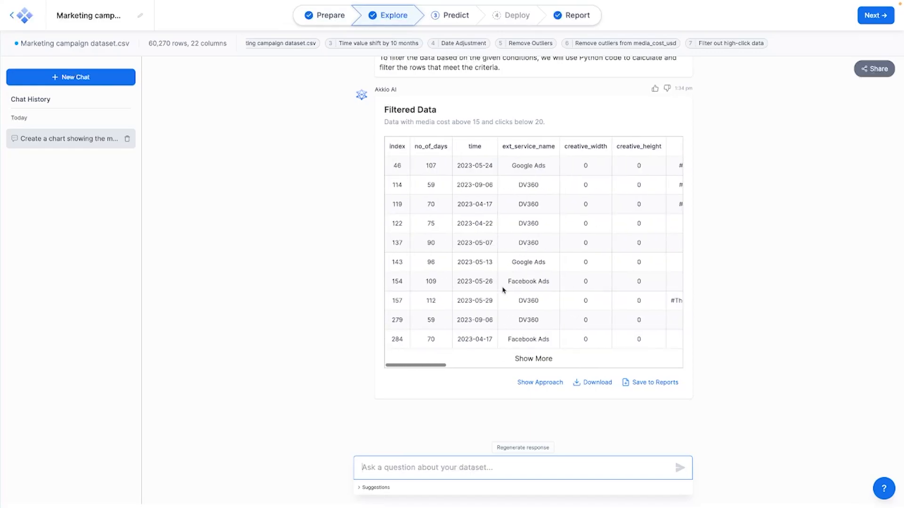
# Step: Ask the chat "Are there any similarities between those rows?"
pyautogui.click(402, 464)
pyautogui.write('Are there')
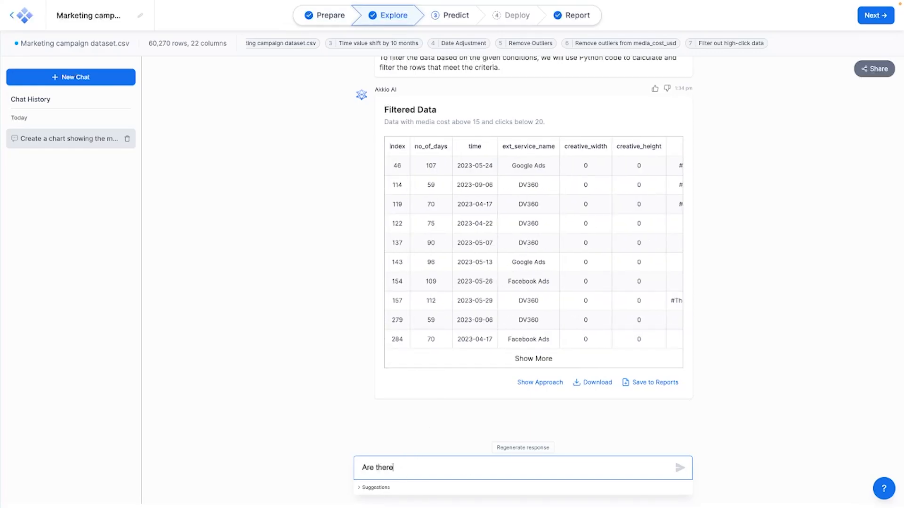
pyautogui.write(' any similarities between those data p')
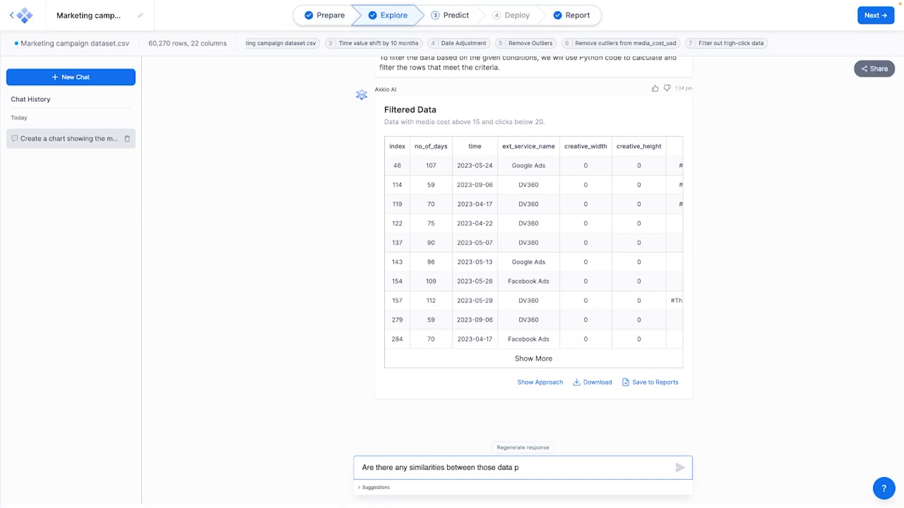
pyautogui.write('rows?')
pyautogui.press('Return')
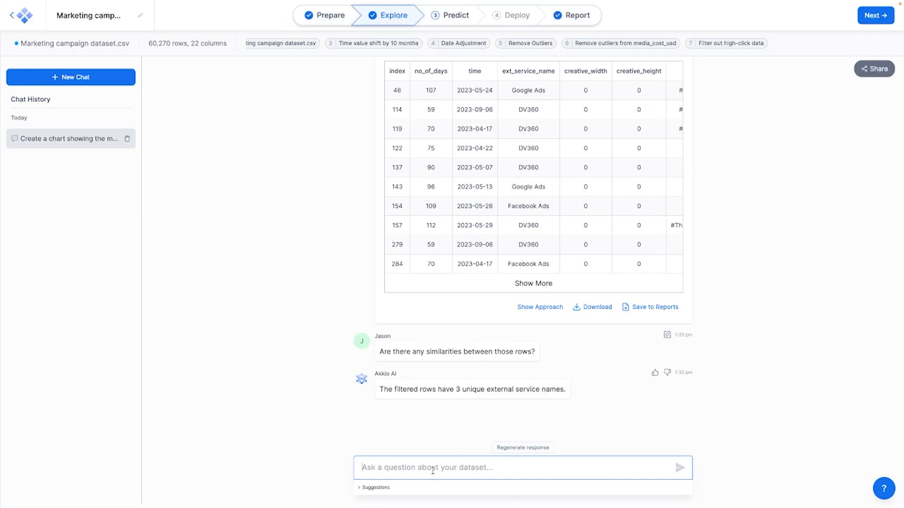
# Step: Edit the earlier filter request to "chart media_cost_usd above 15 with a clicks of below 20" and resubmit it
pyautogui.write('Can you chart')
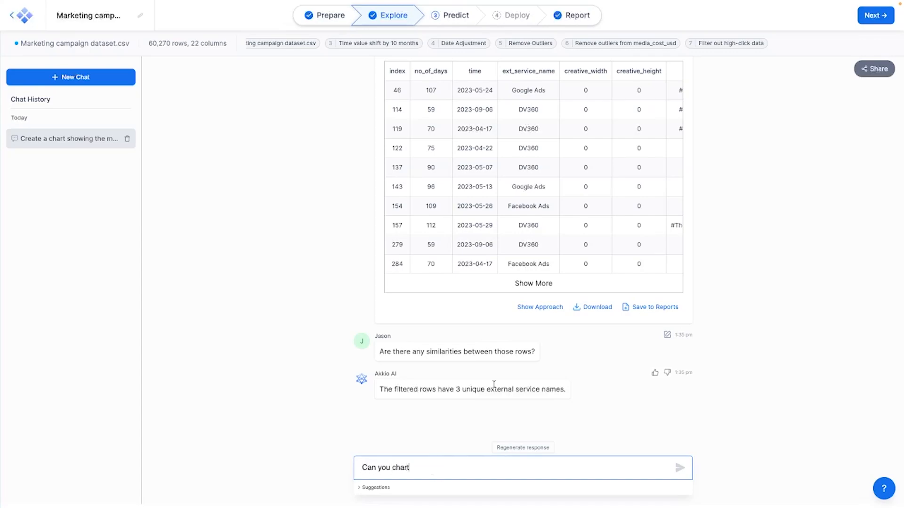
pyautogui.scroll(6, 502, 379)
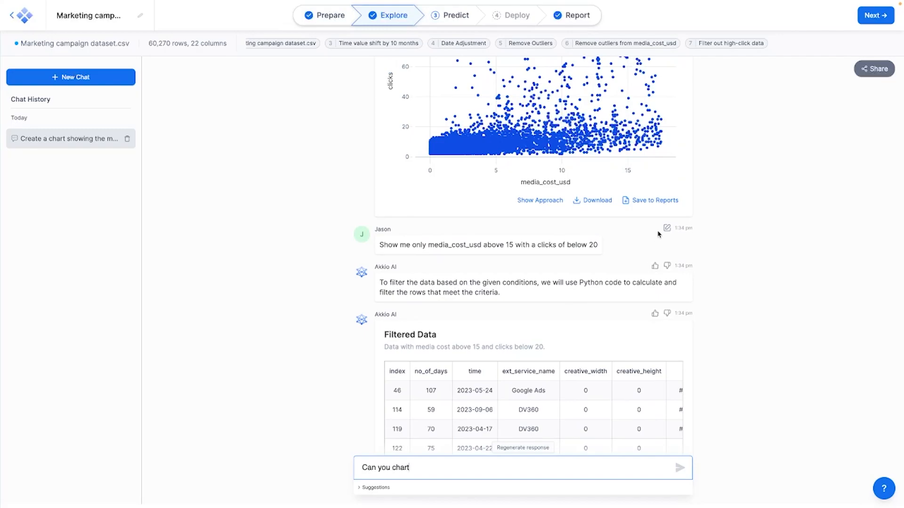
pyautogui.click(666, 228)
pyautogui.doubleClick(368, 468)
pyautogui.moveTo(368, 469); pyautogui.dragTo(404, 468)
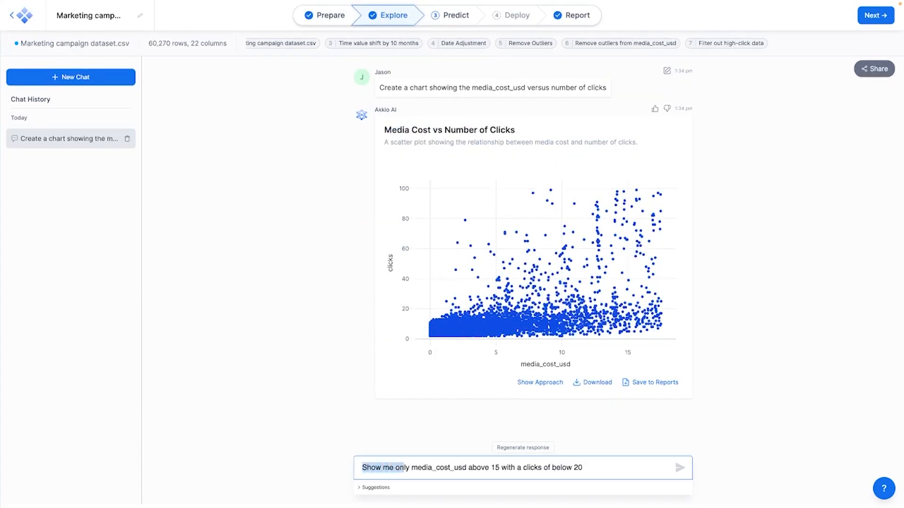
pyautogui.write('chart')
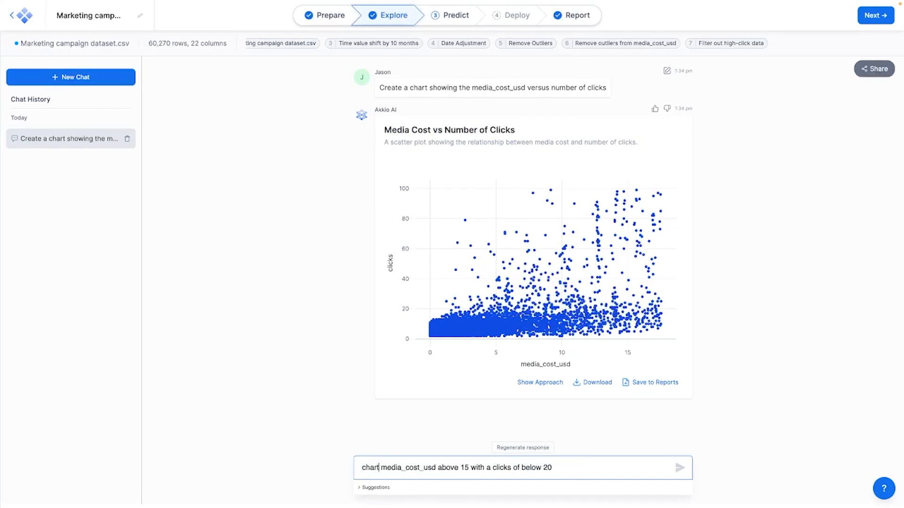
pyautogui.press('Return')
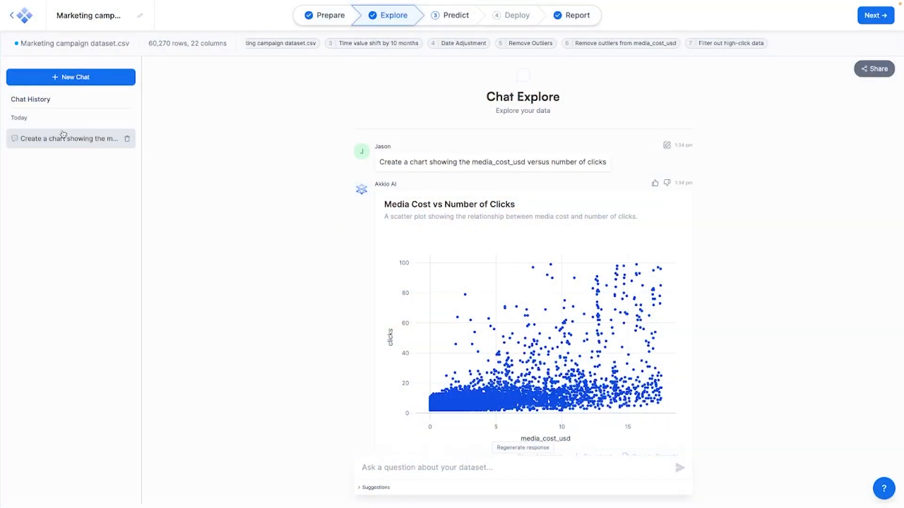
# Step: Reopen the saved chat and check the low-cost, high-click points in the report's scatter plot
pyautogui.click(63, 137)
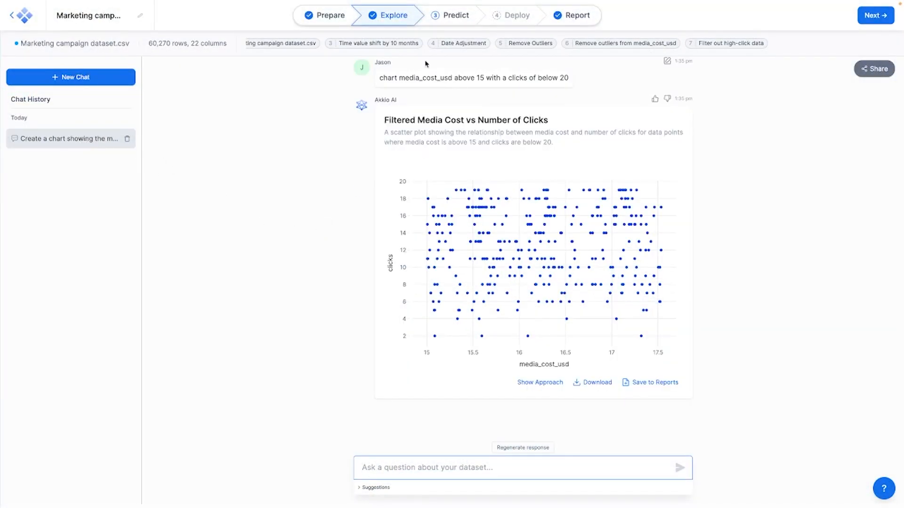
pyautogui.click(567, 19)
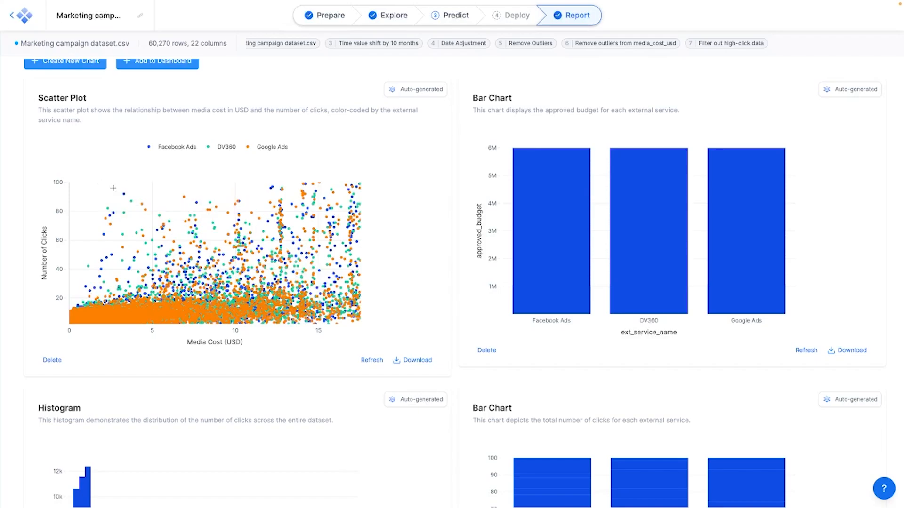
pyautogui.moveTo(101, 203)
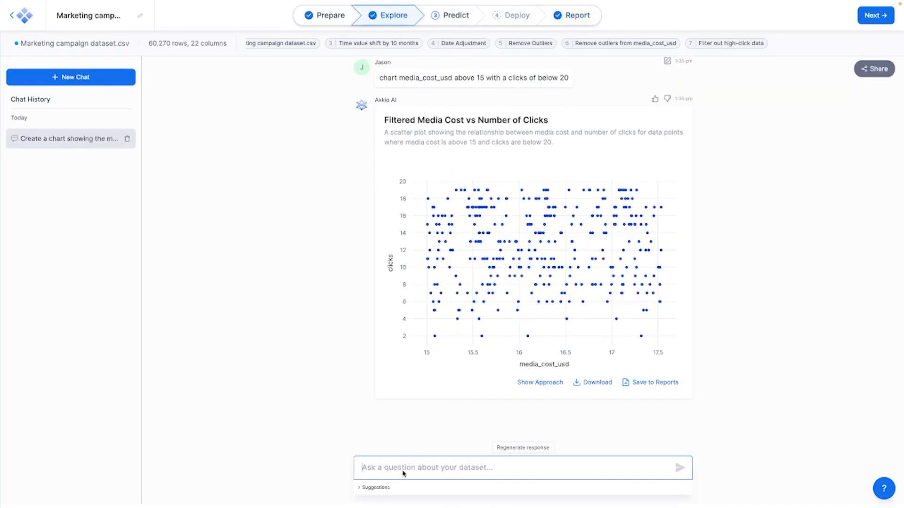
# Step: Send the chat request "Create a table showing me the rows with media_cost_usd below 5 and clicks above 80"
pyautogui.write('Create C')
pyautogui.write(' table showin')
pyautogui.write('g me the rows with media_cost_usd ')
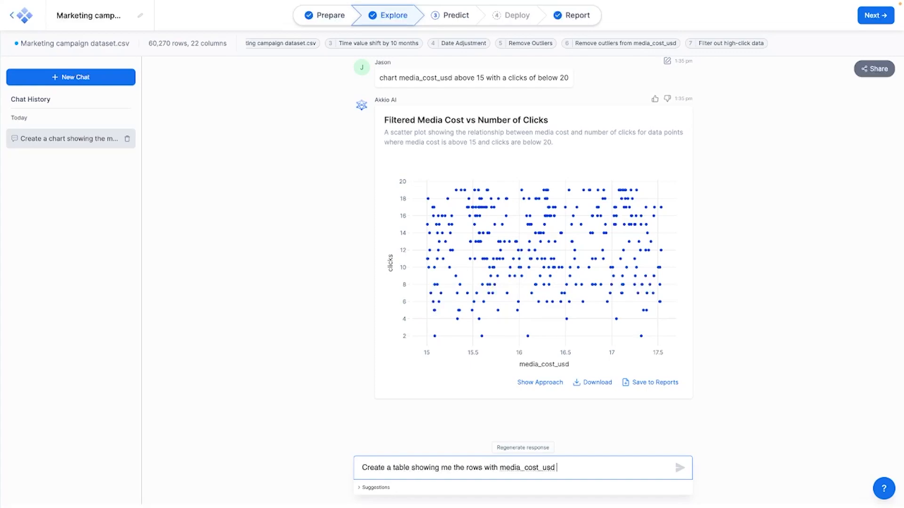
pyautogui.write('below 80 and clicks')
pyautogui.press('BackSpace')
pyautogui.press('BackSpace')
pyautogui.press('BackSpace')
pyautogui.press('BackSpace')
pyautogui.press('BackSpace')
pyautogui.press('BackSpace')
pyautogui.press('BackSpace')
pyautogui.press('BackSpace')
pyautogui.press('BackSpace')
pyautogui.write('5 and clicks above')
pyautogui.press('Return')
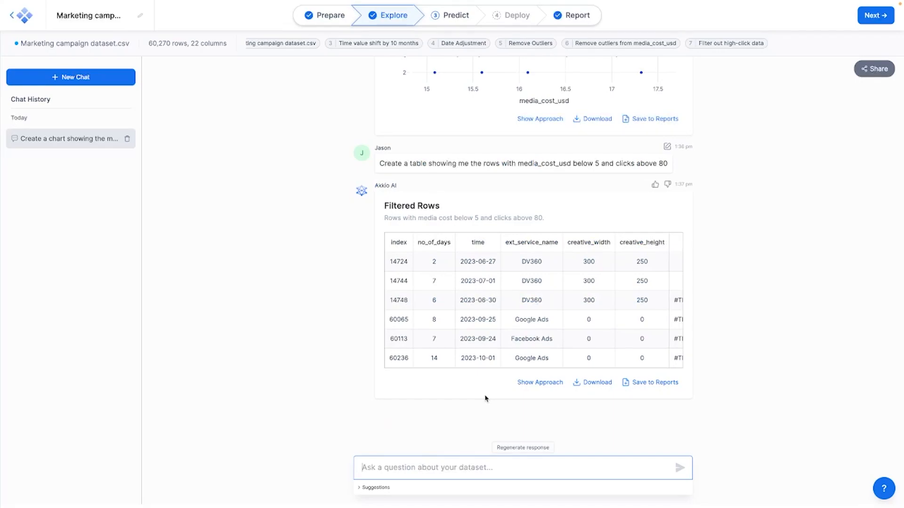
# Step: Examine the filtered rows table across its columns, from service name and search tags to channel, clicks, media cost and timezone
pyautogui.click(595, 383)
pyautogui.hscroll(3, 490, 296)
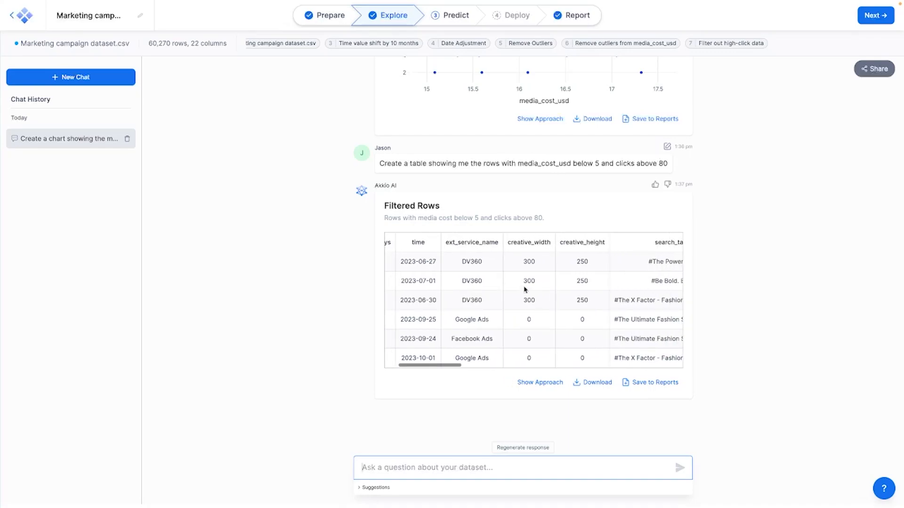
pyautogui.hscroll(5, 573, 285)
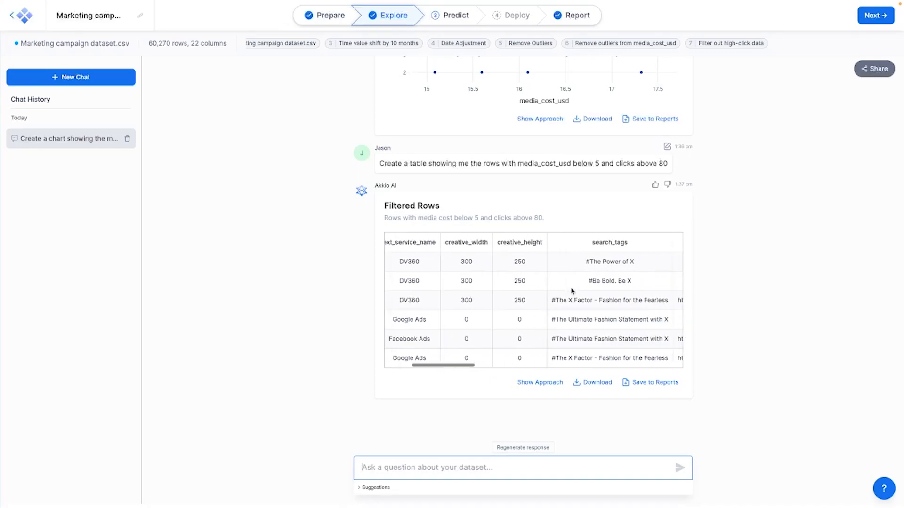
pyautogui.hscroll(6, 572, 291)
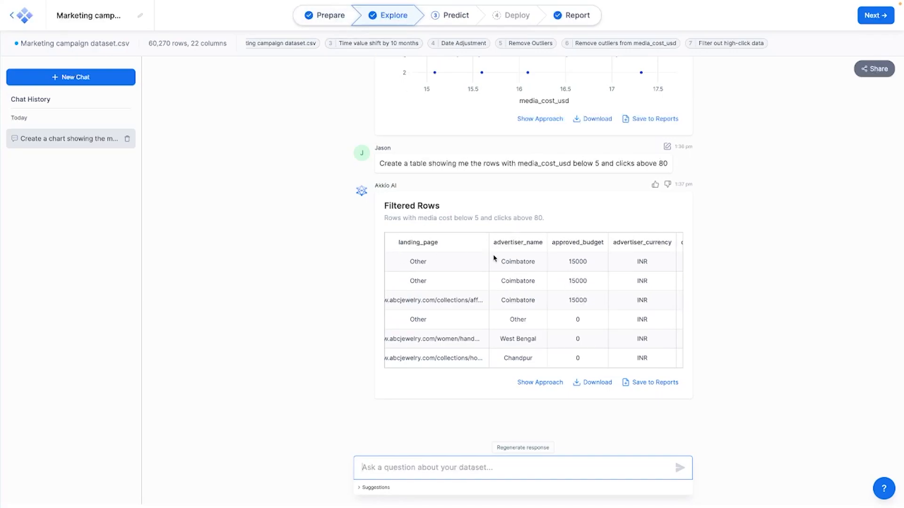
pyautogui.hscroll(4, 549, 317)
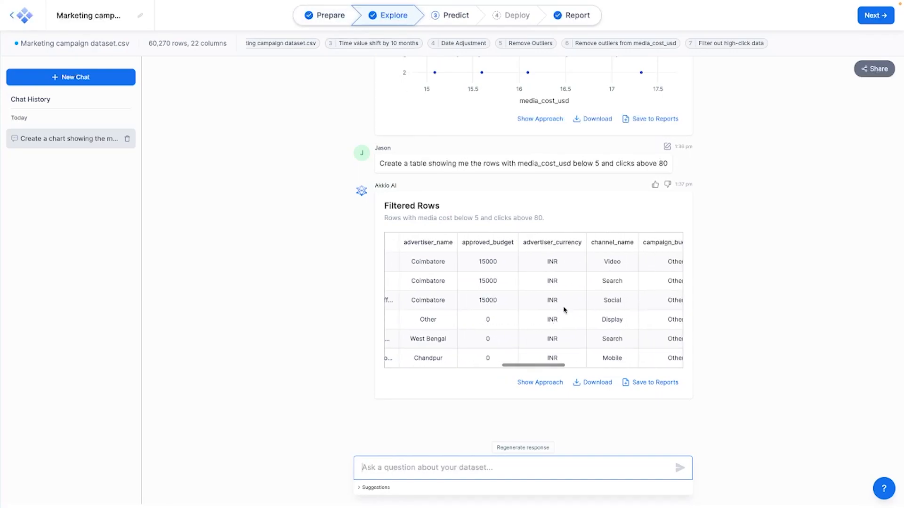
pyautogui.scroll(-1, 565, 309)
pyautogui.hscroll(5, 565, 309)
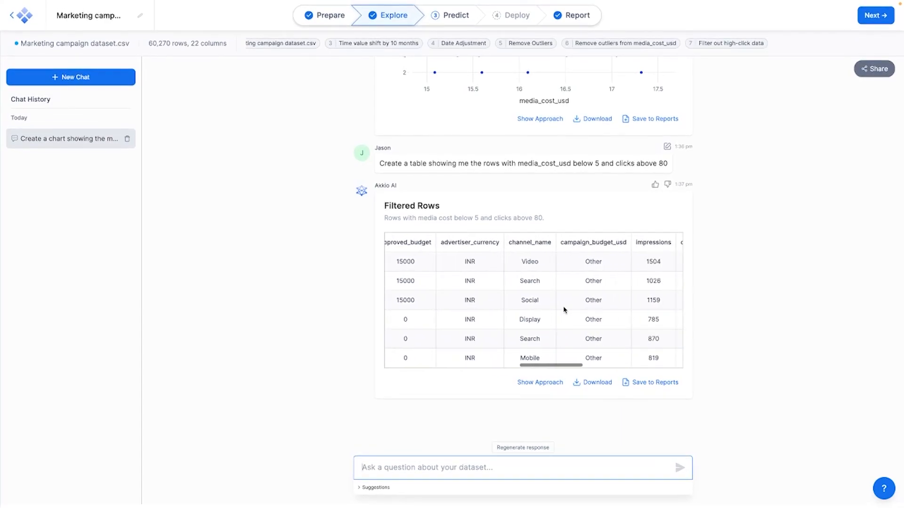
pyautogui.hscroll(5, 565, 309)
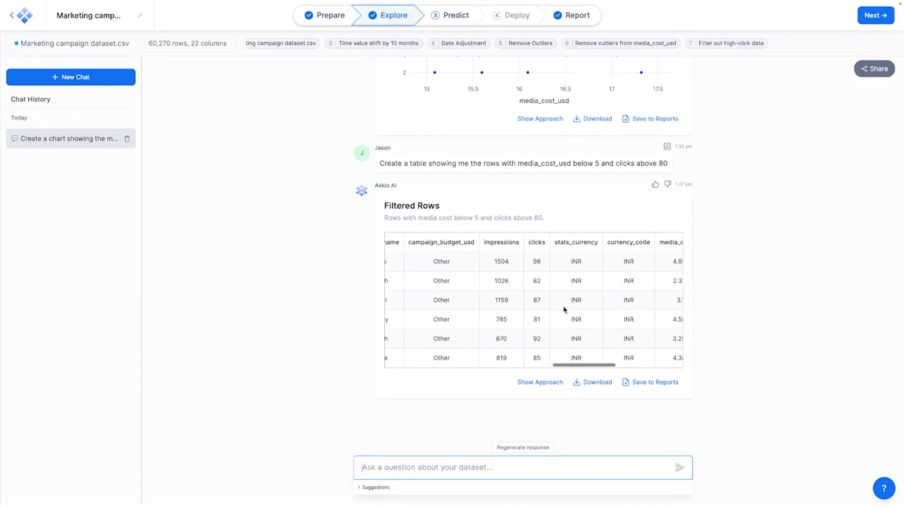
pyautogui.hscroll(5, 564, 309)
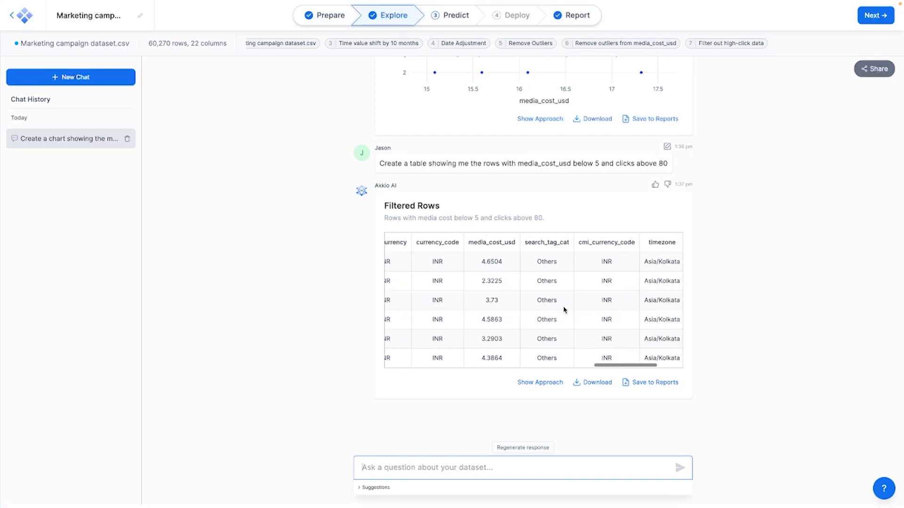
# Step: Choose the Forecast training type in the Predict stage and set the ID field to channel_name
pyautogui.hscroll(3, 564, 309)
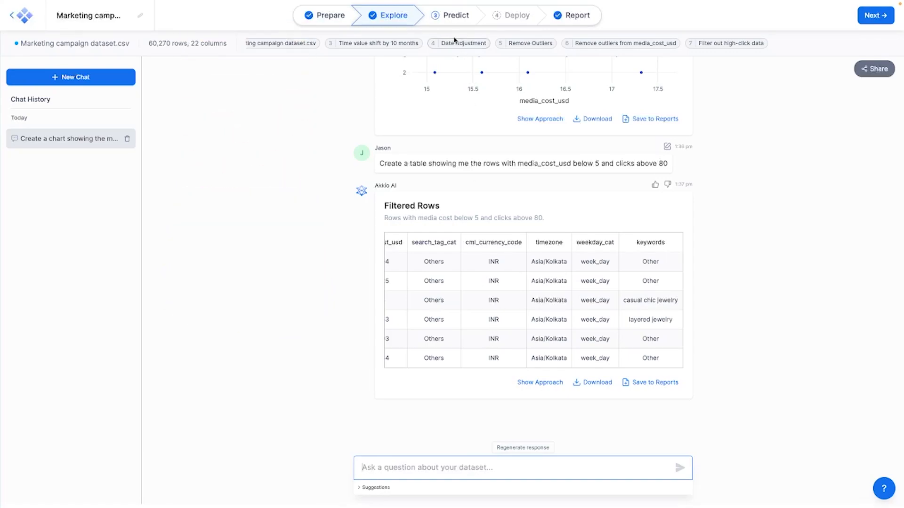
pyautogui.click(441, 22)
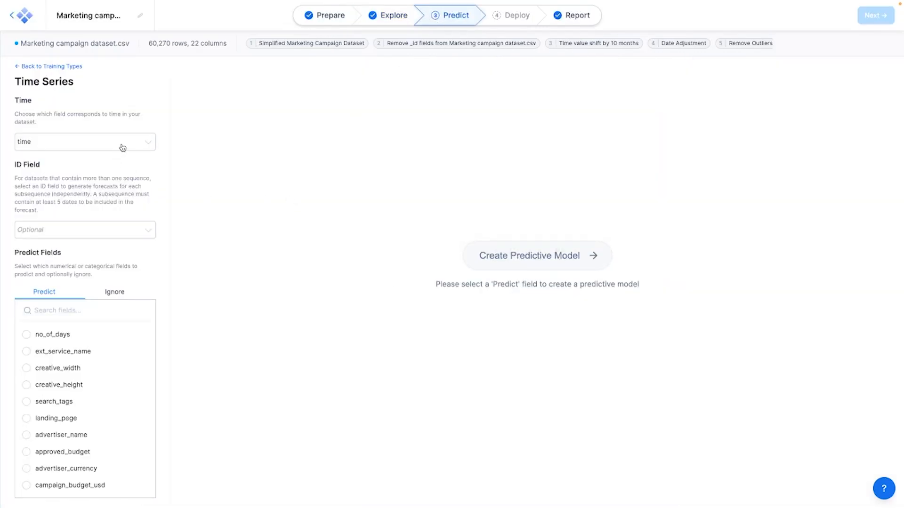
pyautogui.click(43, 67)
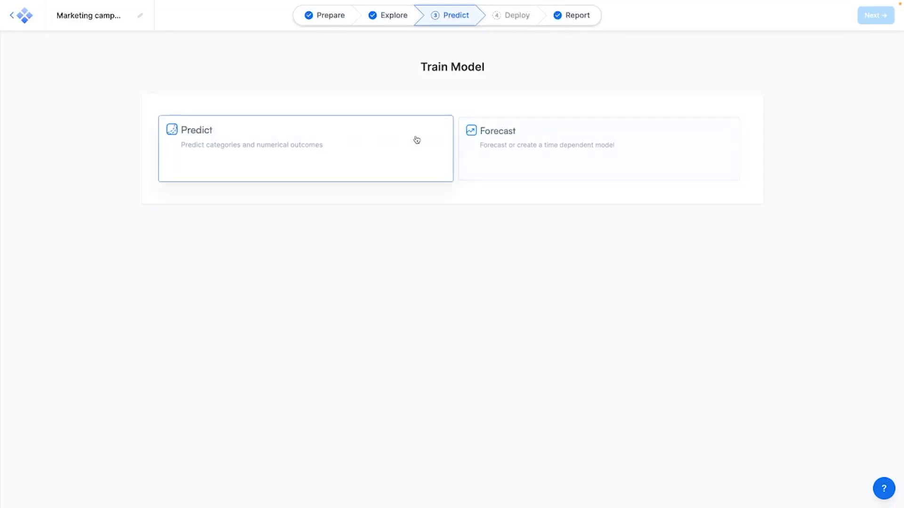
pyautogui.click(510, 141)
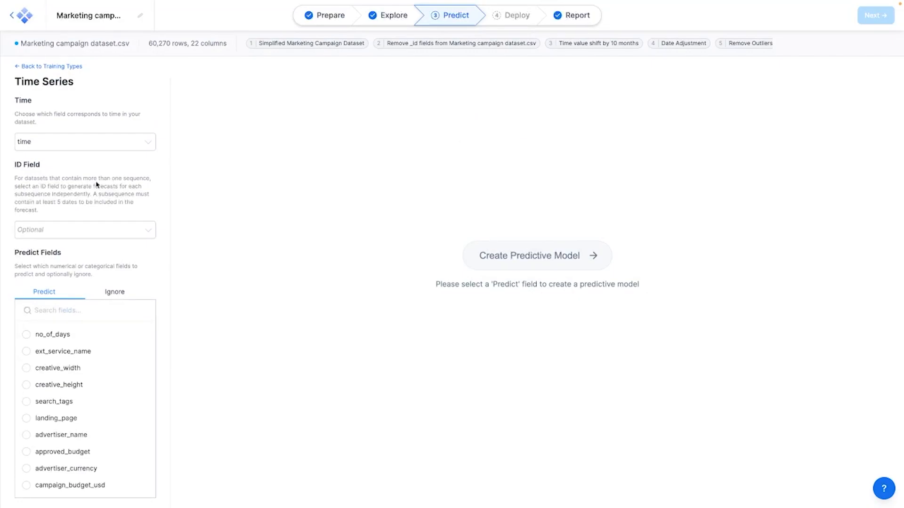
pyautogui.click(66, 230)
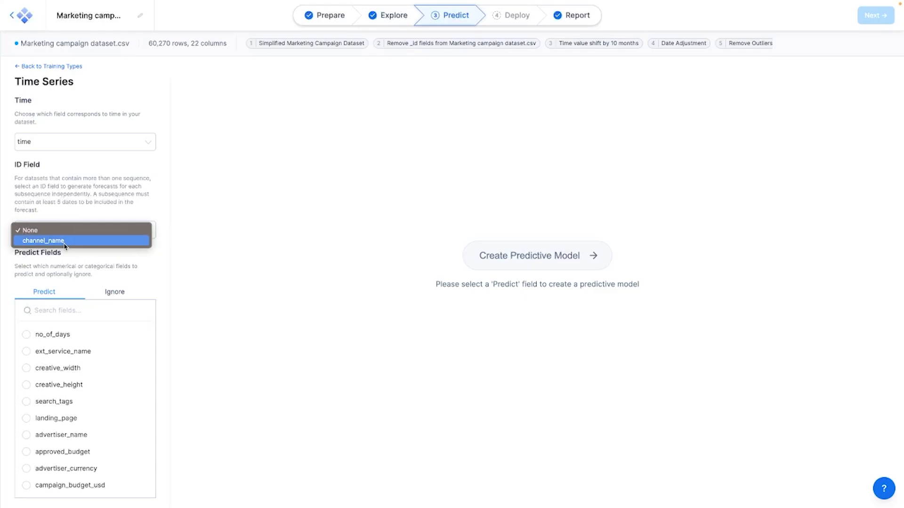
pyautogui.click(65, 242)
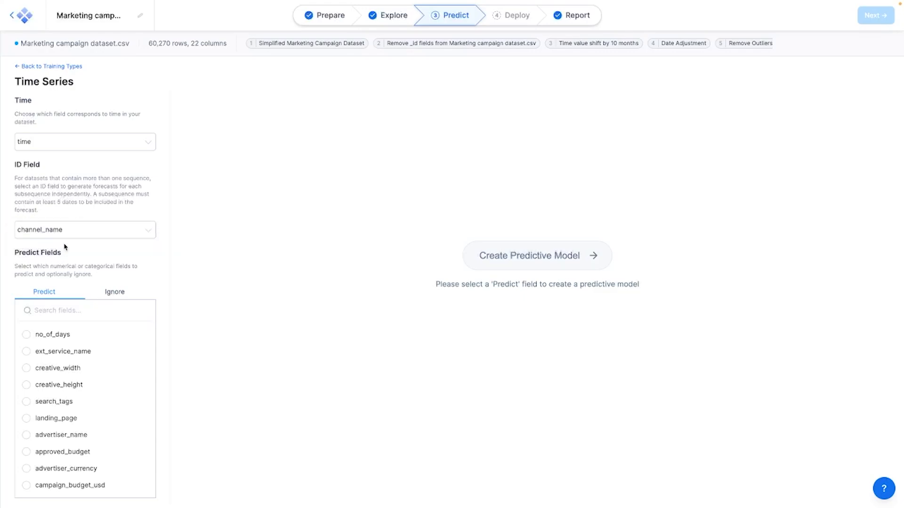
# Step: Select impressions as the field to predict and create the predictive model
pyautogui.scroll(-2, 159, 266)
pyautogui.scroll(-4, 83, 343)
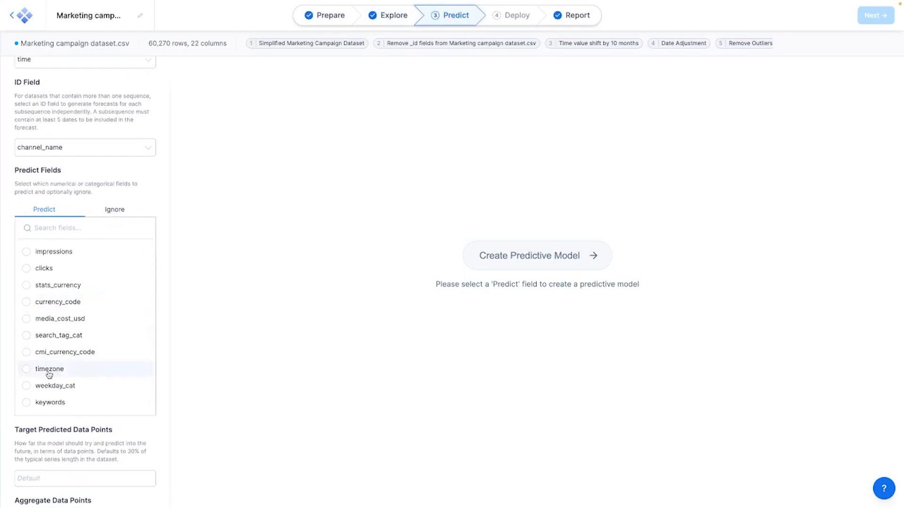
pyautogui.click(41, 258)
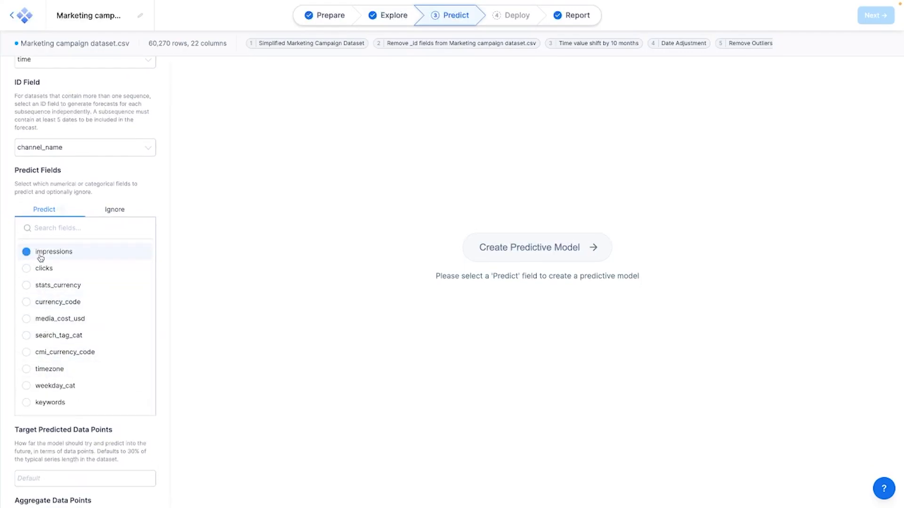
pyautogui.click(552, 298)
pyautogui.click(552, 298)
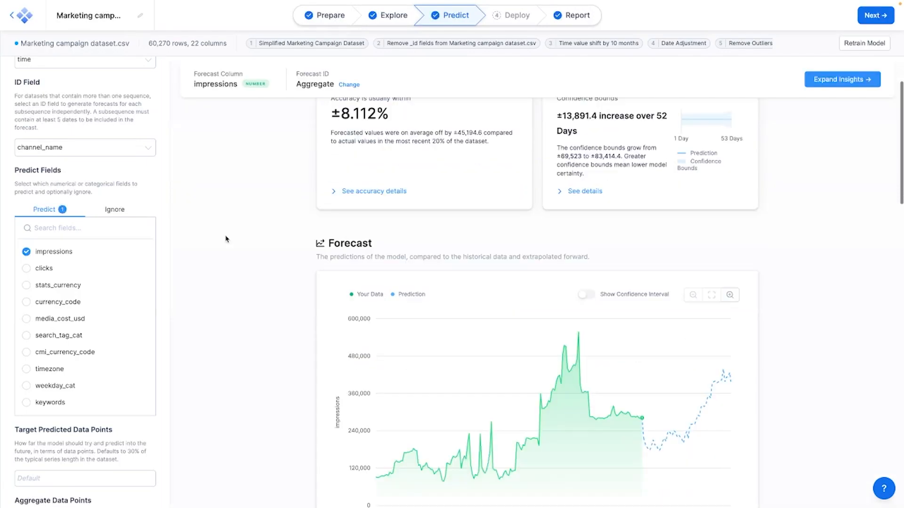
# Step: Examine the impressions forecast chart, comparing the historical data with the predicted line
pyautogui.scroll(-2, 226, 239)
pyautogui.scroll(2, 226, 239)
pyautogui.scroll(-2, 226, 239)
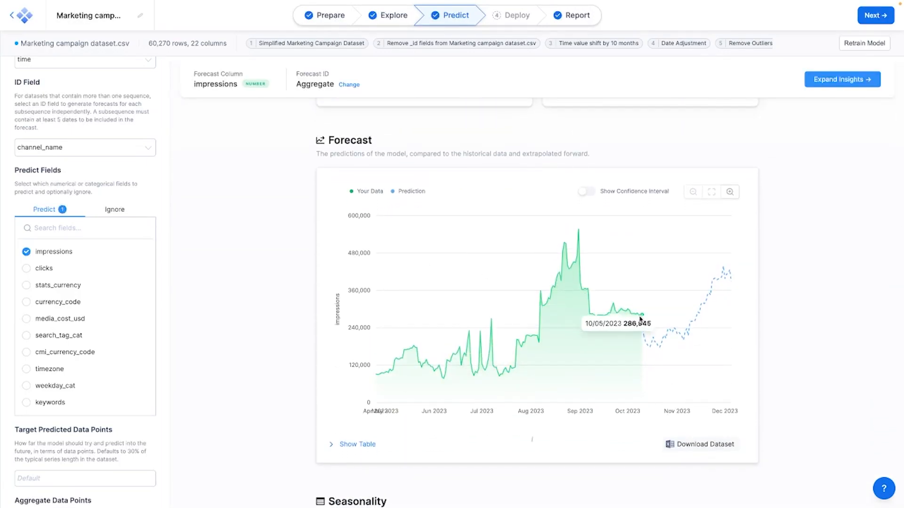